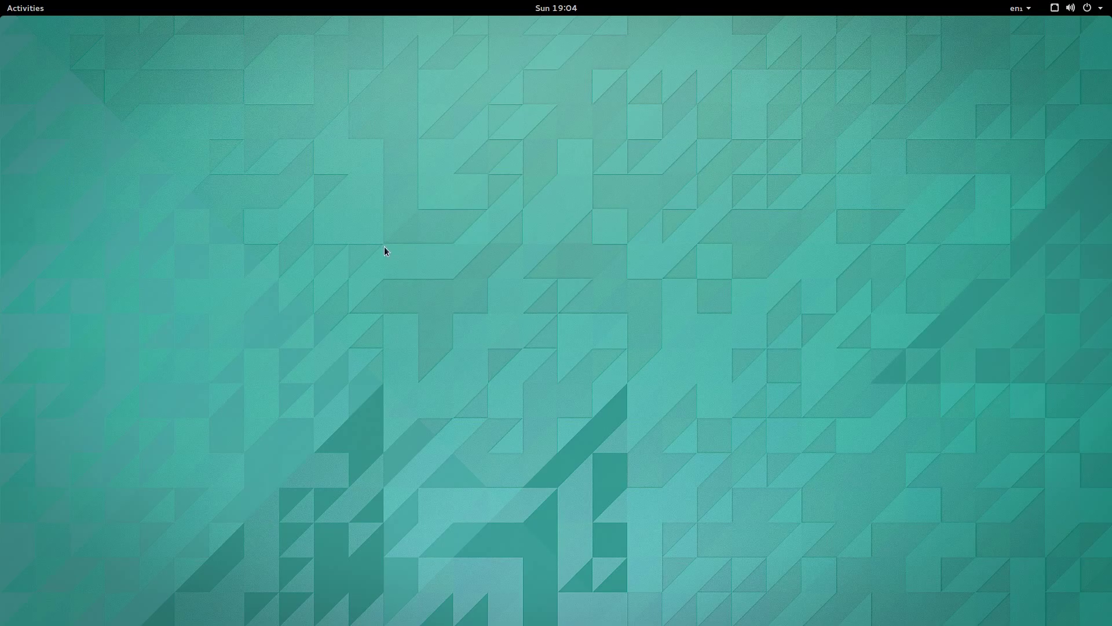
Open the Background settings from the desktop's right-click Change Background option
click(26, 10)
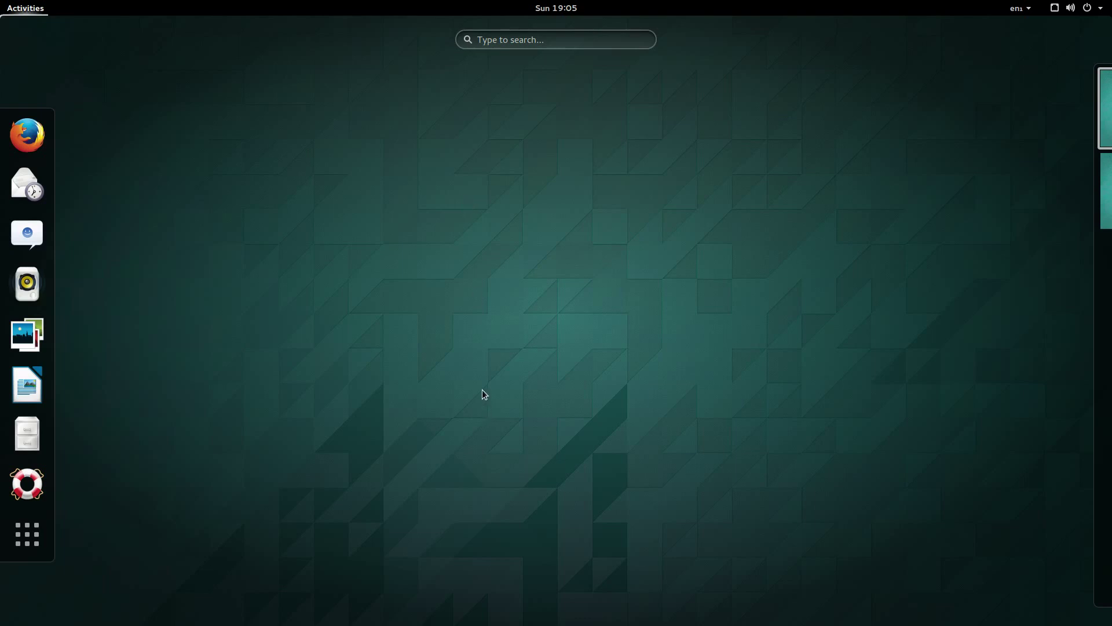
click(471, 103)
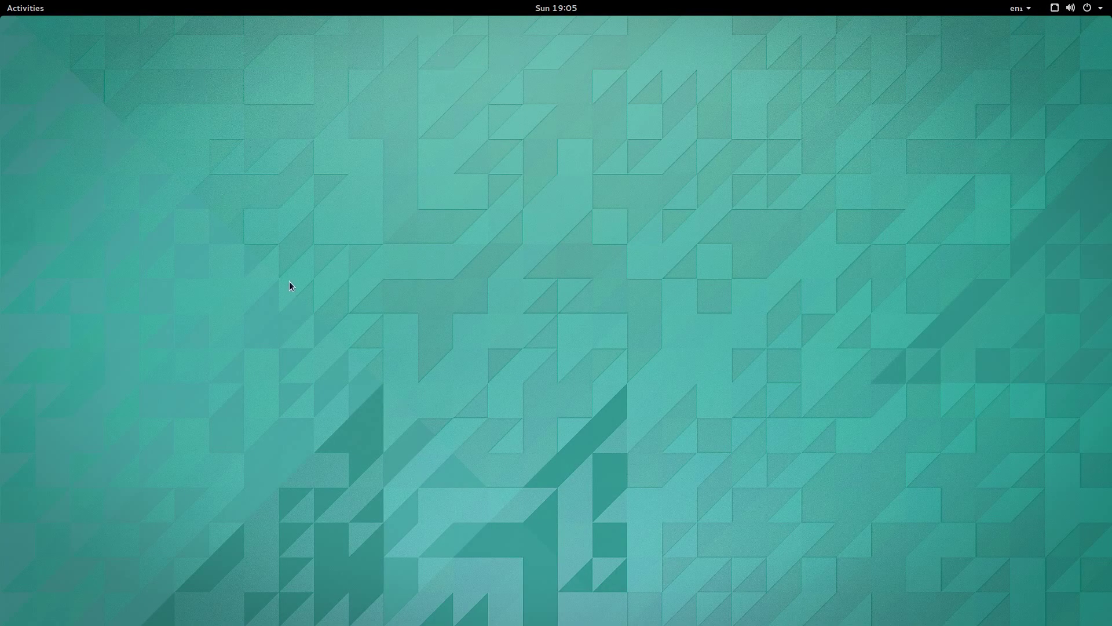
right_click(341, 209)
click(421, 258)
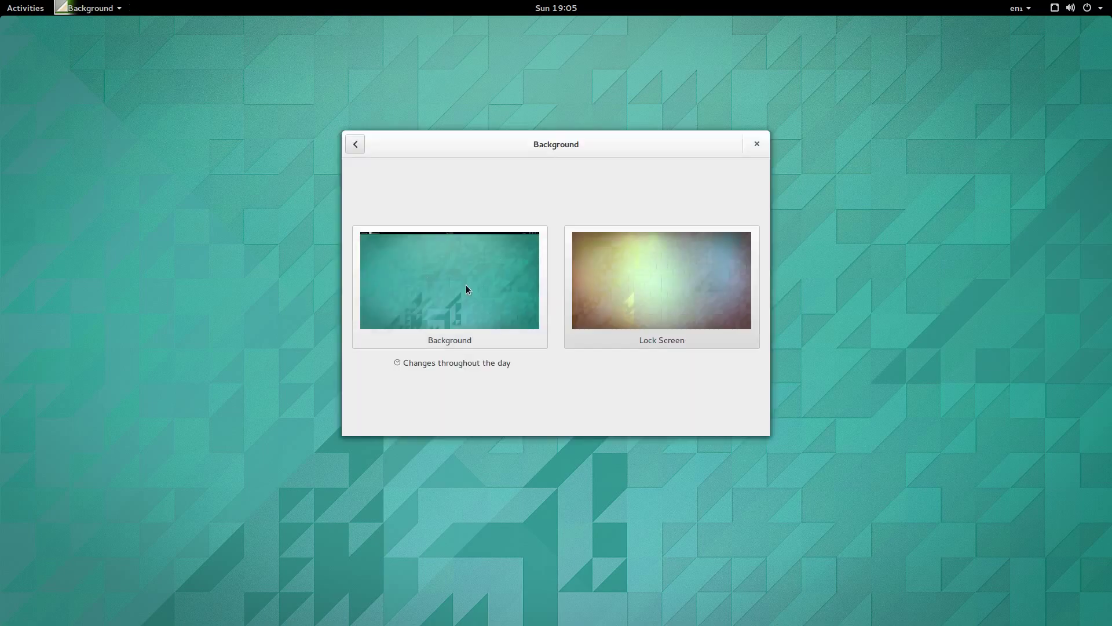
Choose the pebbles photo as the desktop wallpaper
click(467, 287)
scroll(572, 316, down, 3)
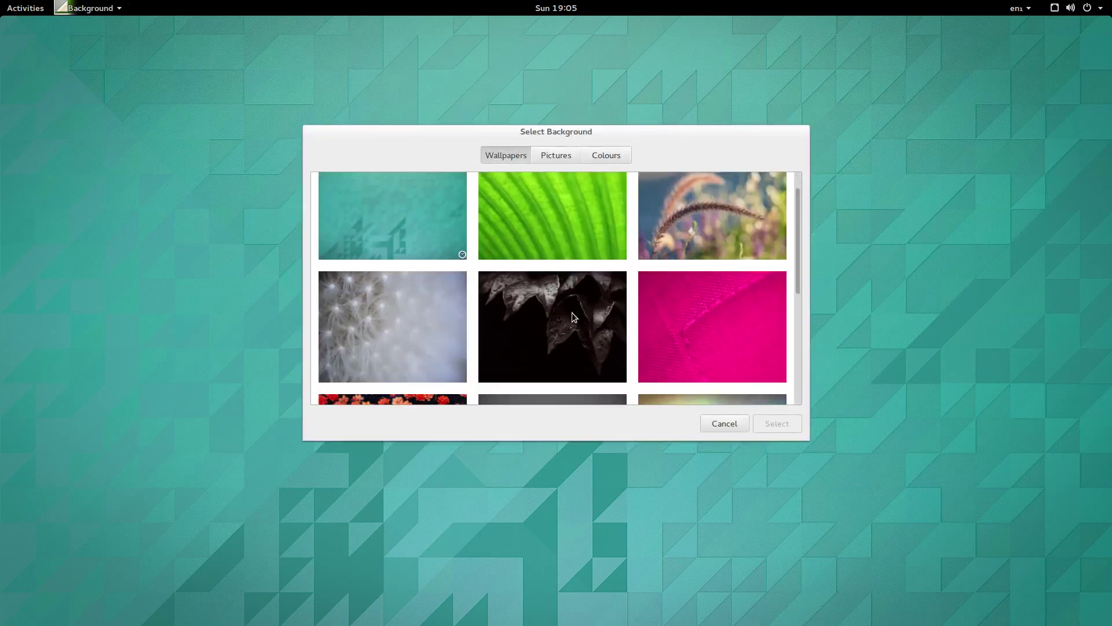
scroll(573, 314, down, 10)
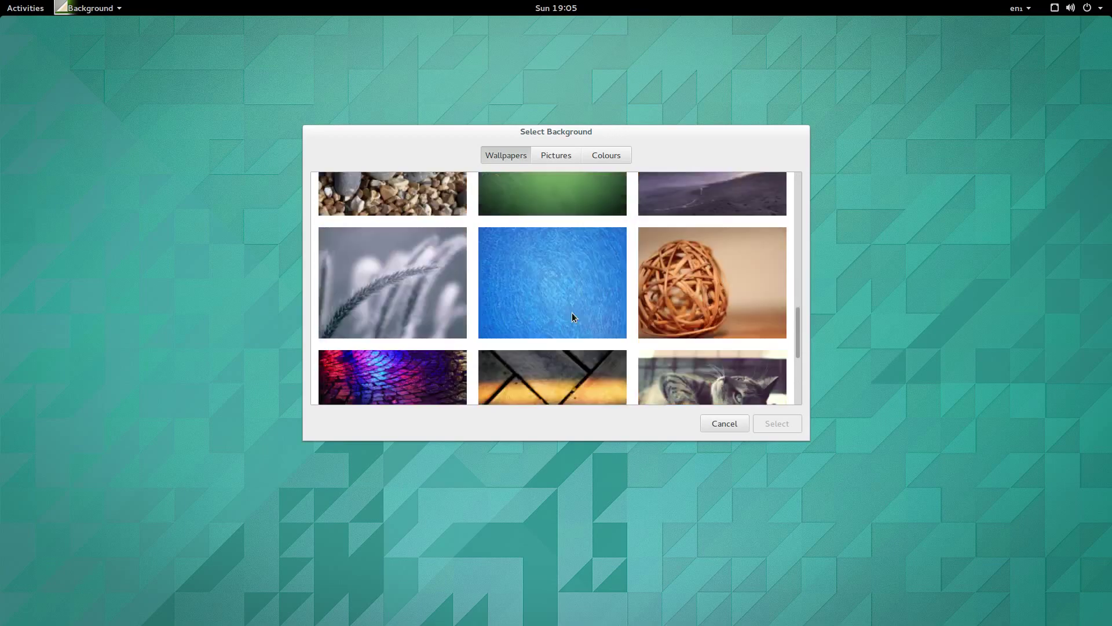
scroll(572, 312, down, 5)
scroll(555, 339, up, 5)
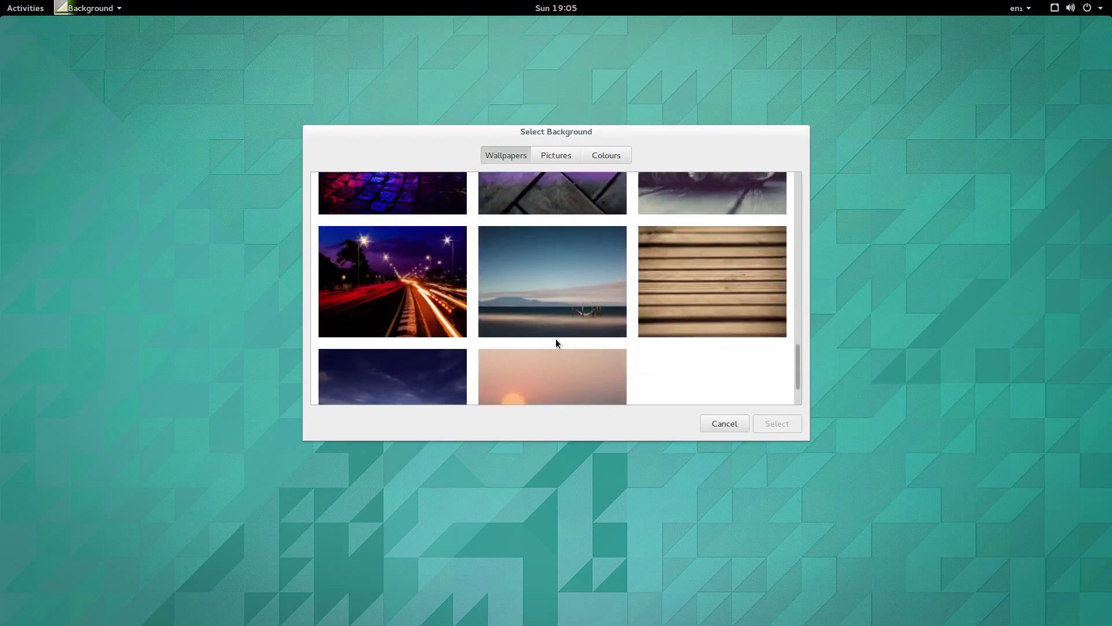
scroll(555, 338, up, 5)
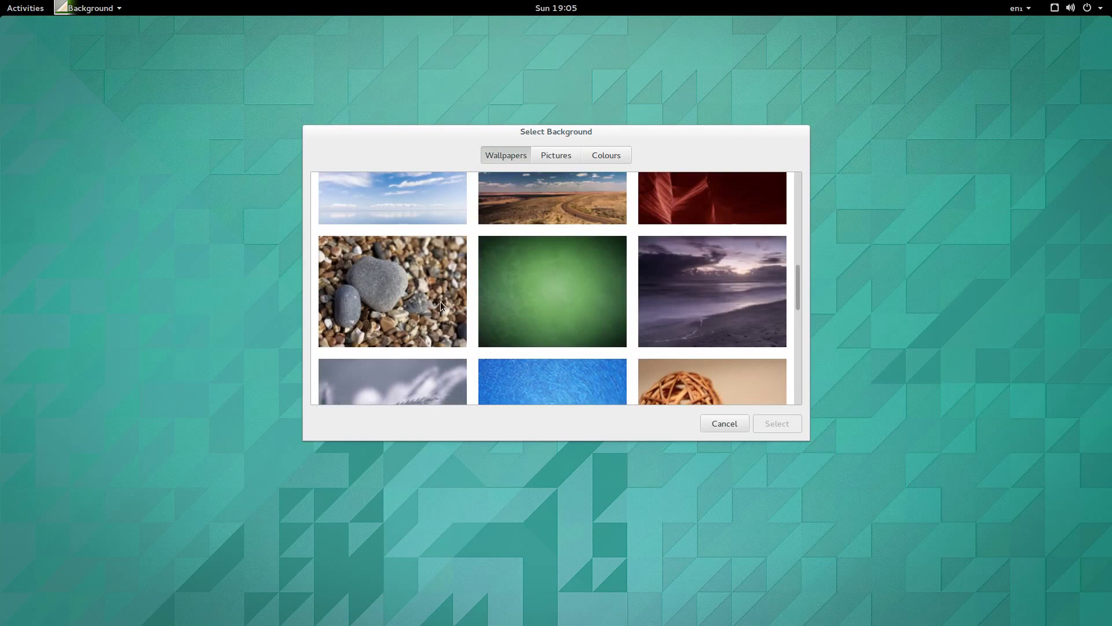
click(412, 286)
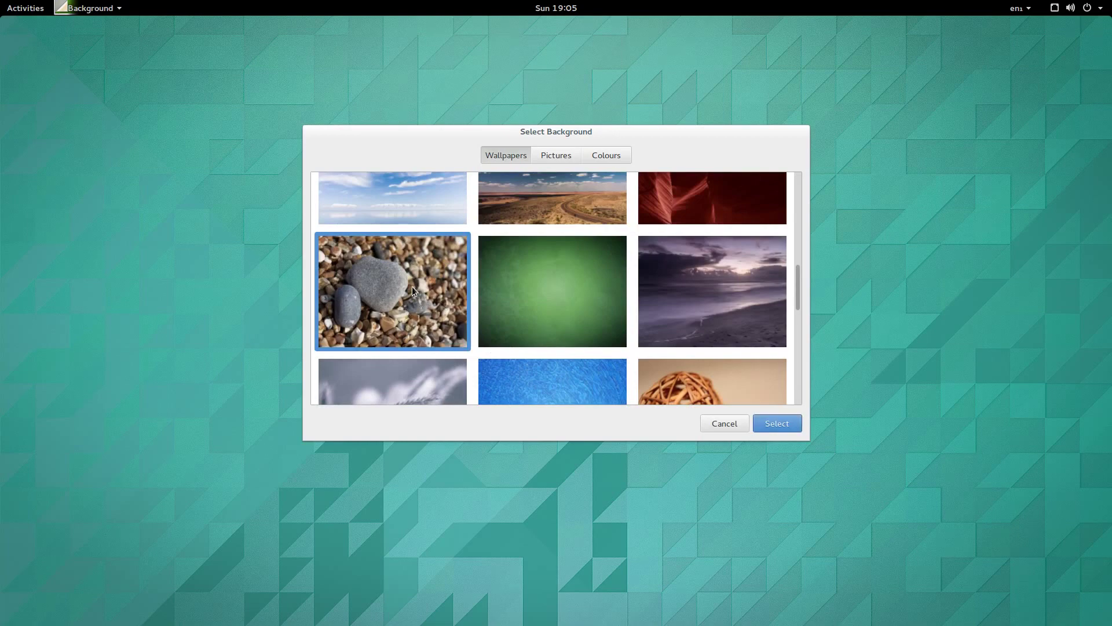
click(792, 427)
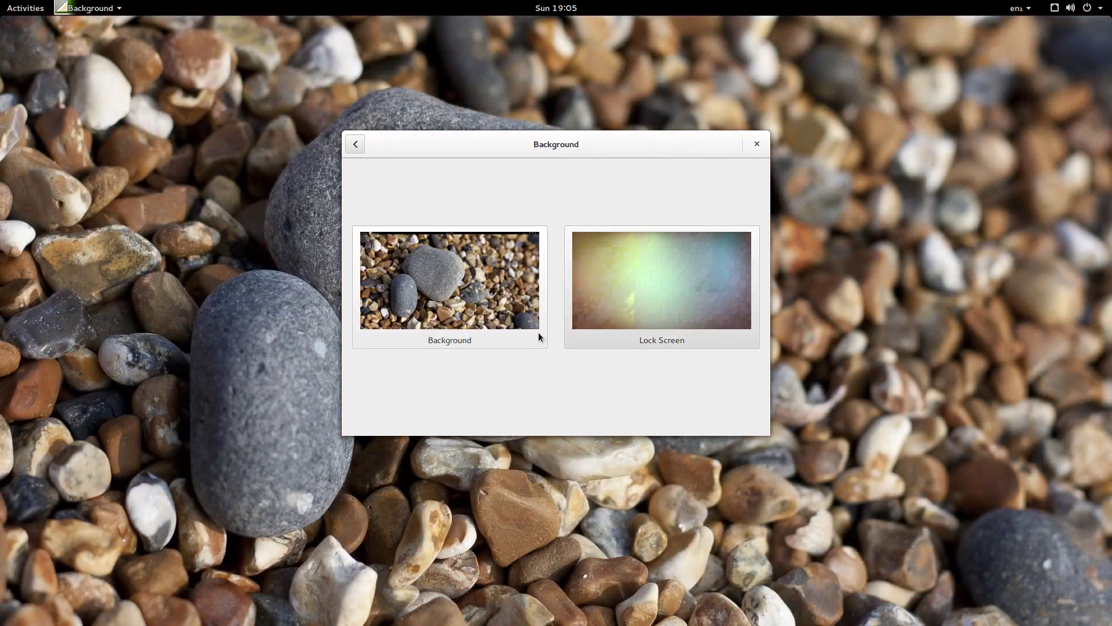
Close the Background settings window to reveal the pebbles desktop
click(757, 144)
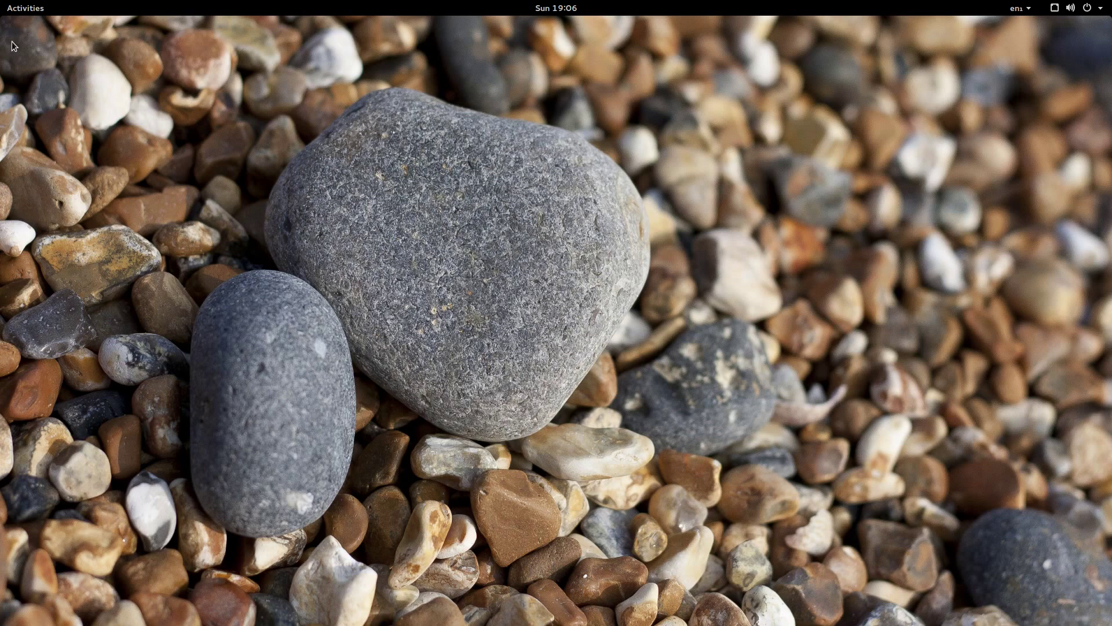
Launch Firefox from the dash and search Google for 'gnome ppa'
click(24, 8)
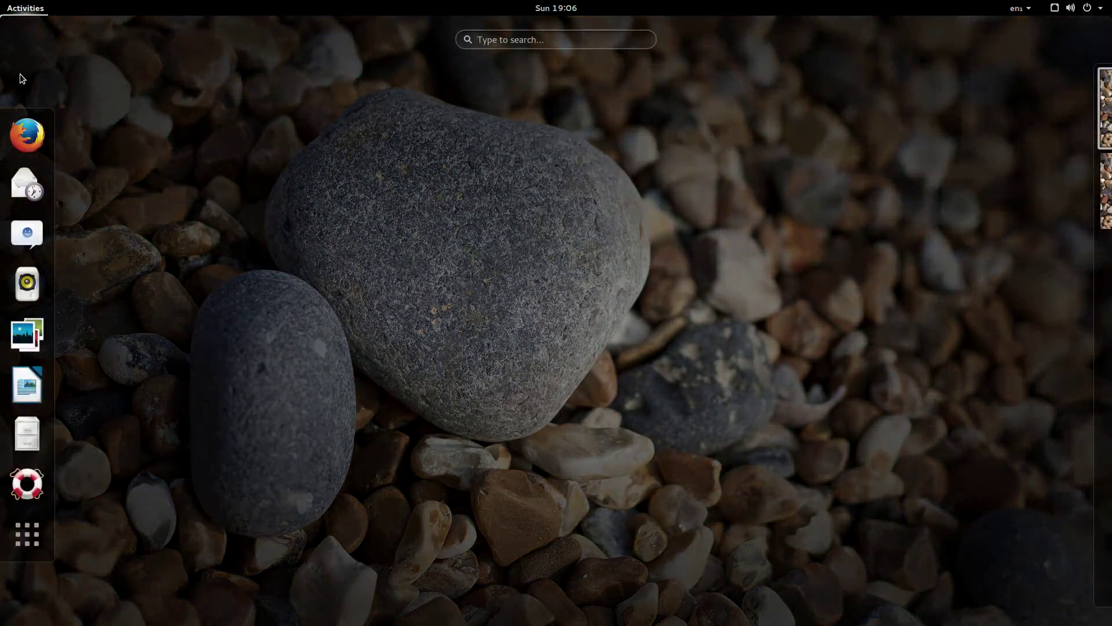
click(24, 135)
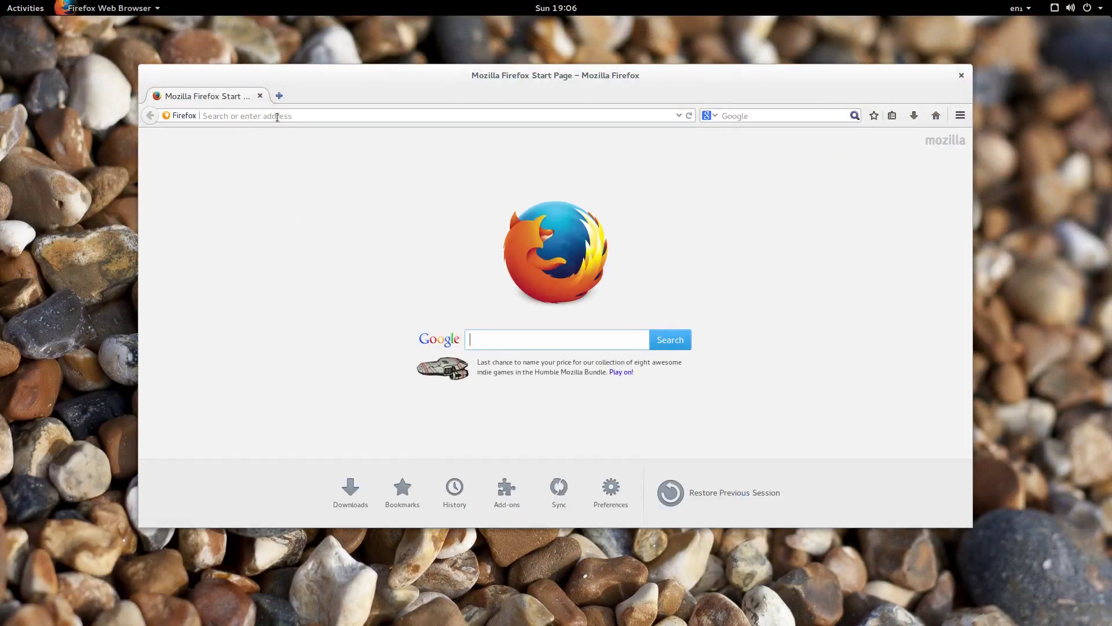
click(278, 118)
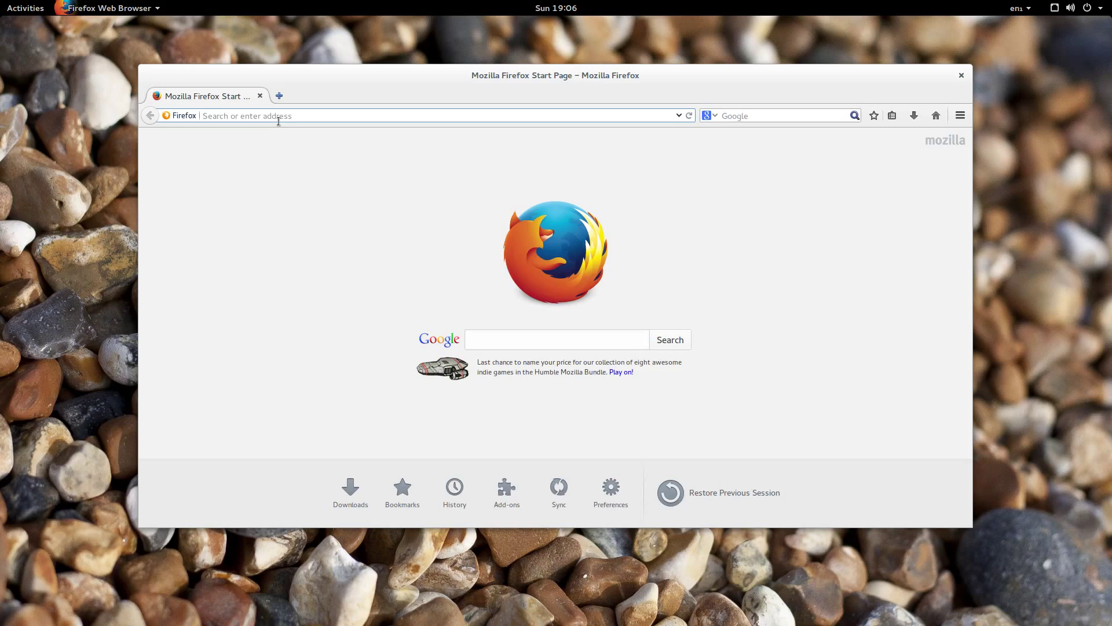
text(gn)
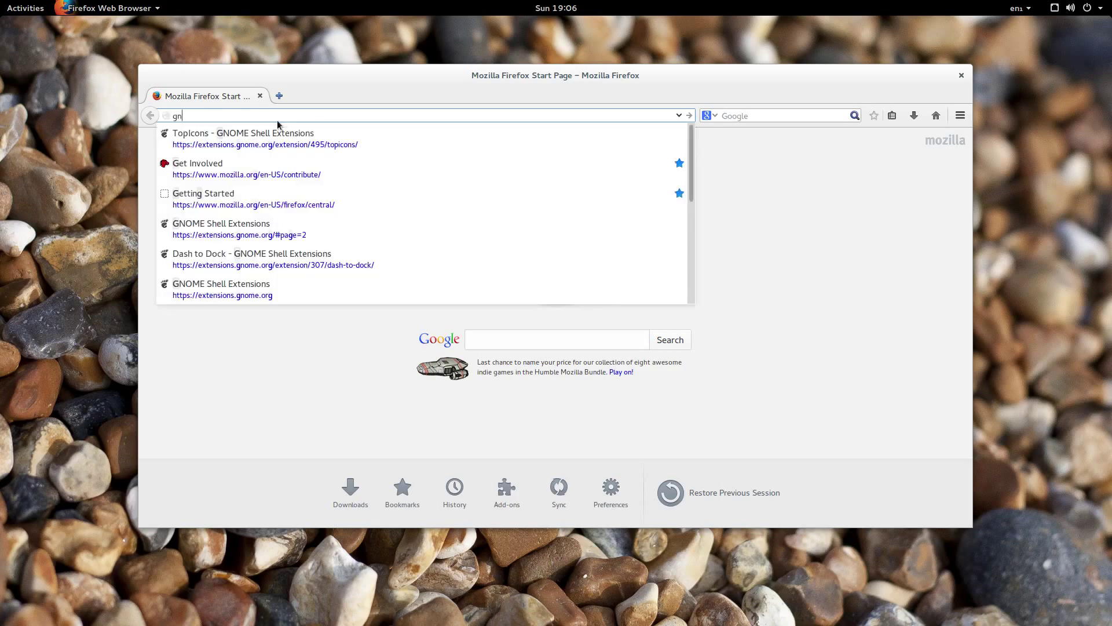
text(ome ppa)
key(Return)
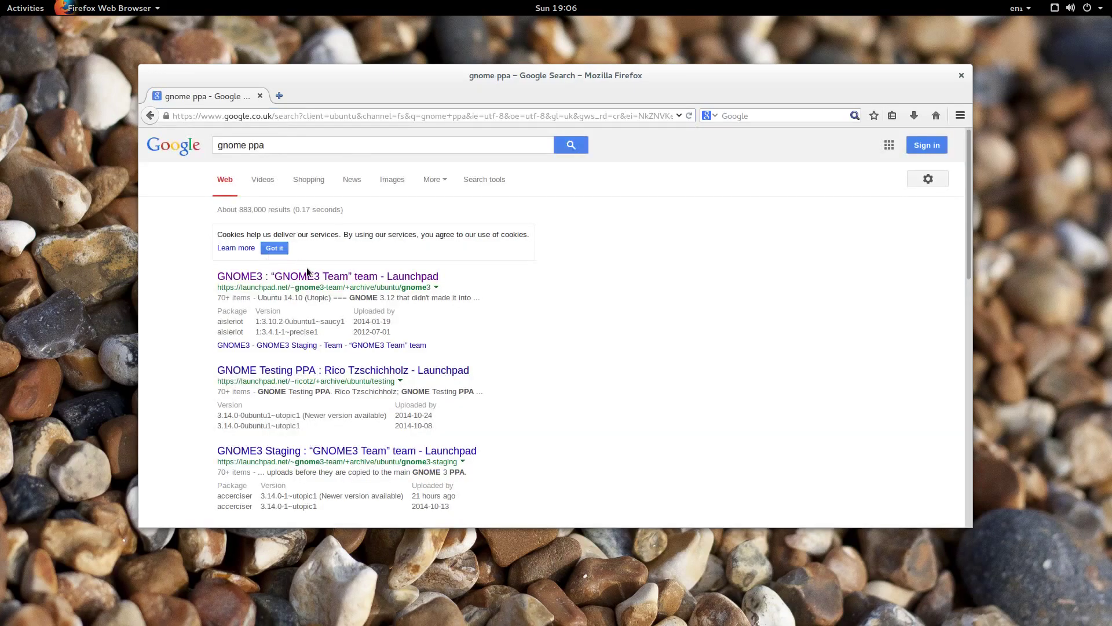
Open the GNOME3 Team Launchpad result and copy the PPA name ppa:gnome3-team/gnome3
click(309, 276)
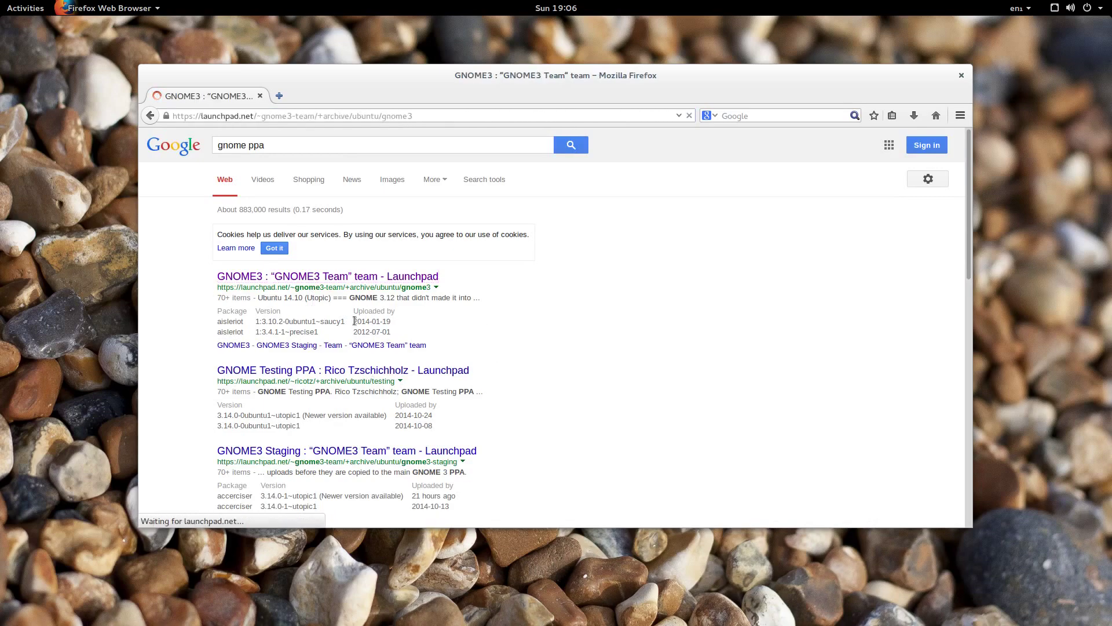
scroll(291, 413, down, 10)
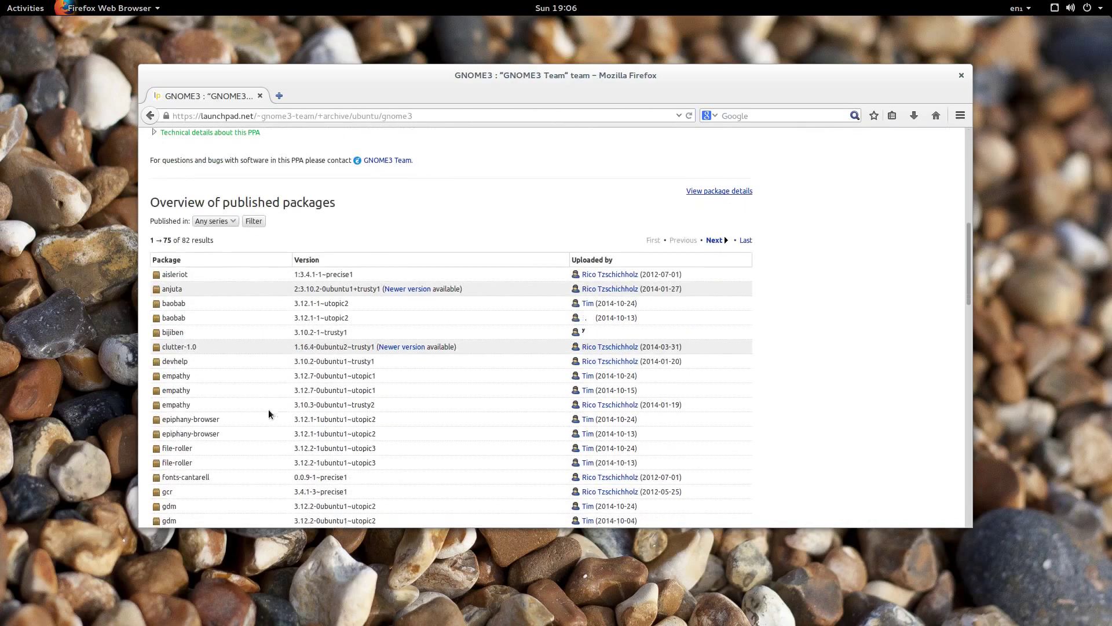
scroll(193, 313, up, 5)
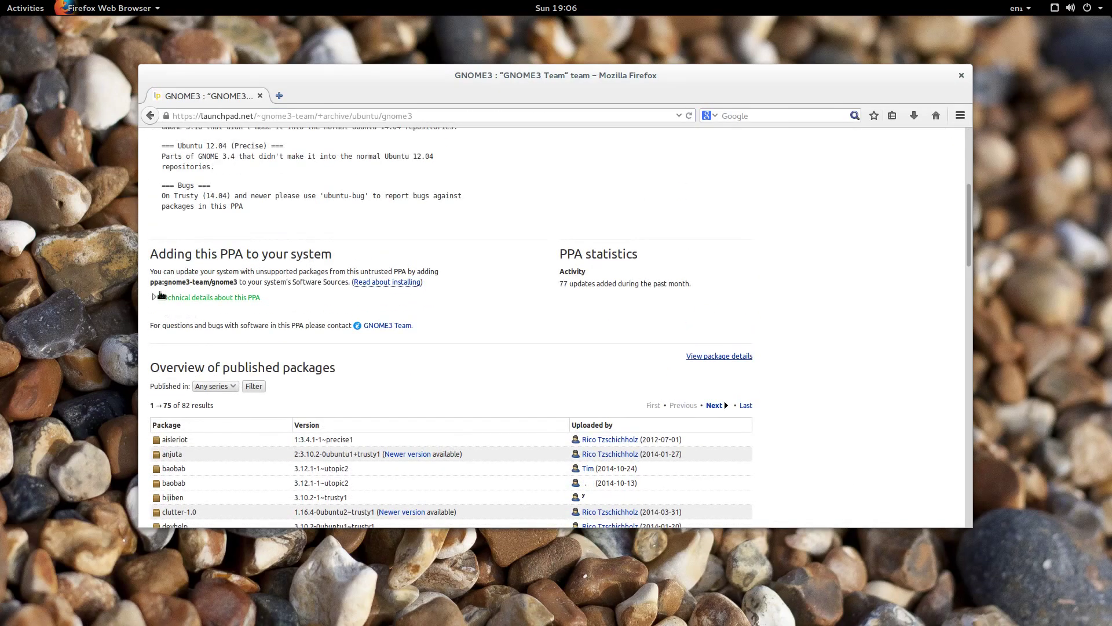
mouse_move(149, 282)
mouse_down()
mouse_move(235, 284)
mouse_move(151, 285)
mouse_up()
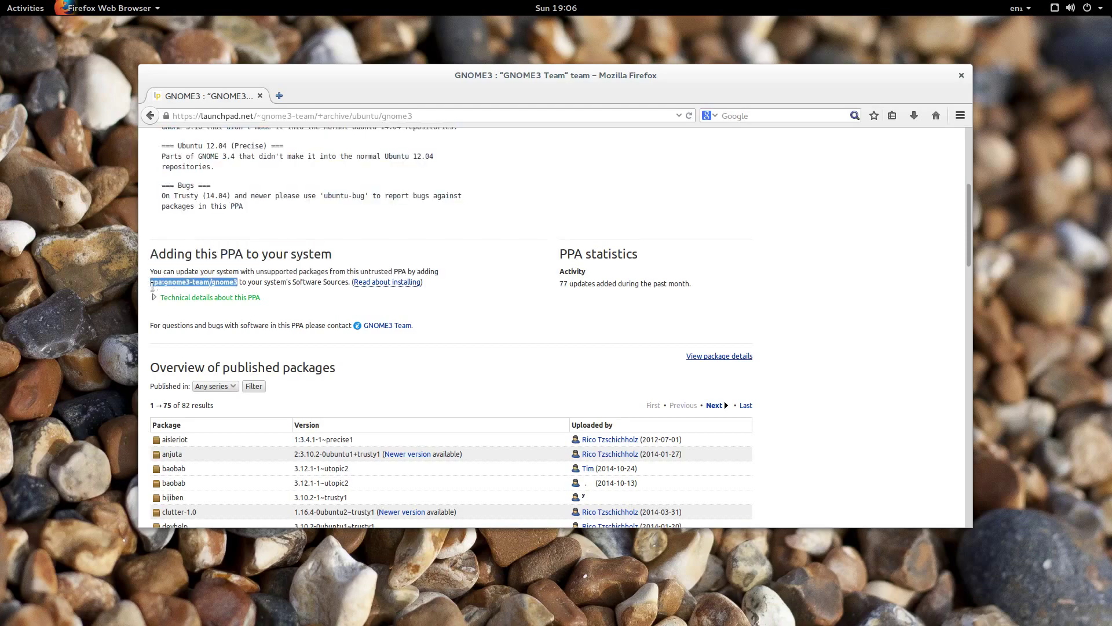
right_click(156, 287)
click(181, 295)
Filter the published packages list to the Utopic series
scroll(181, 299, down, 2)
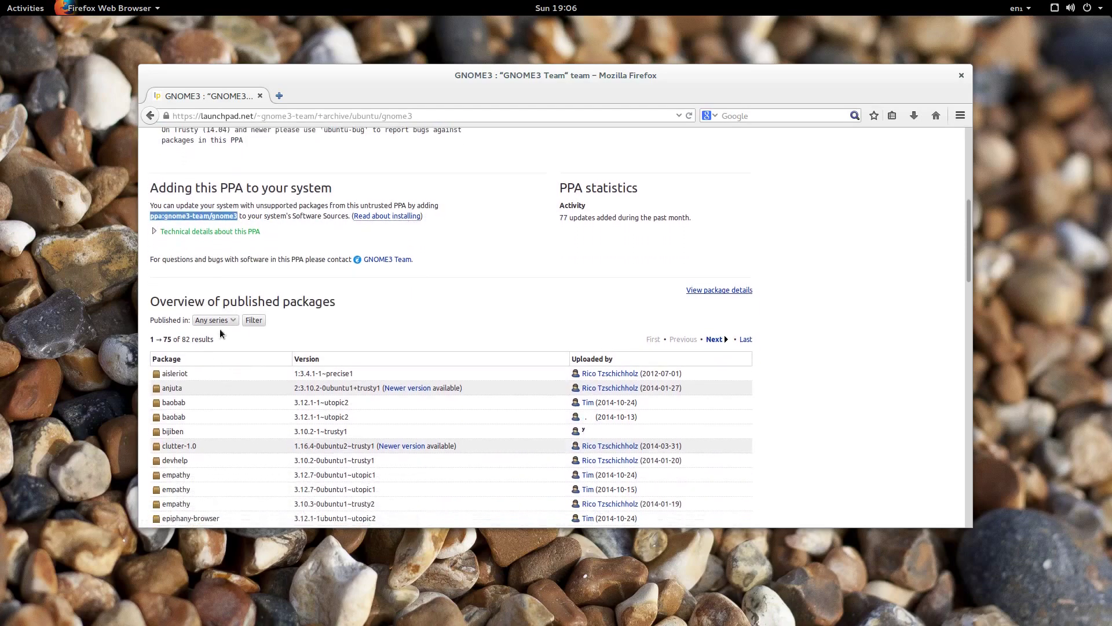
click(220, 320)
click(221, 348)
click(254, 321)
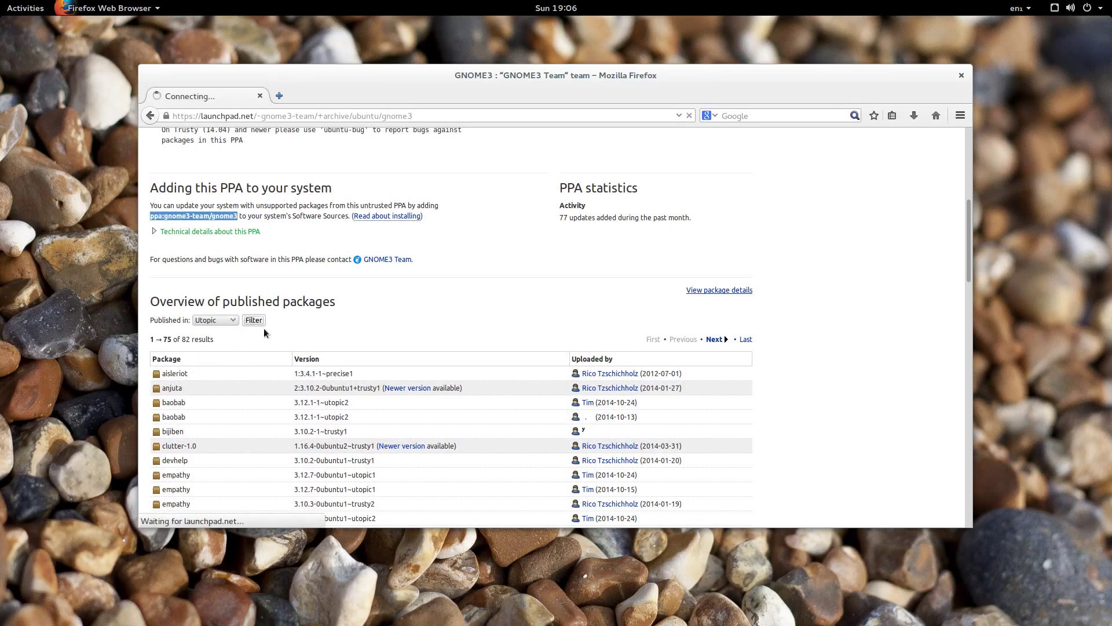
Scroll through the 27 published Utopic packages, baobab to tracker
scroll(341, 324, down, 13)
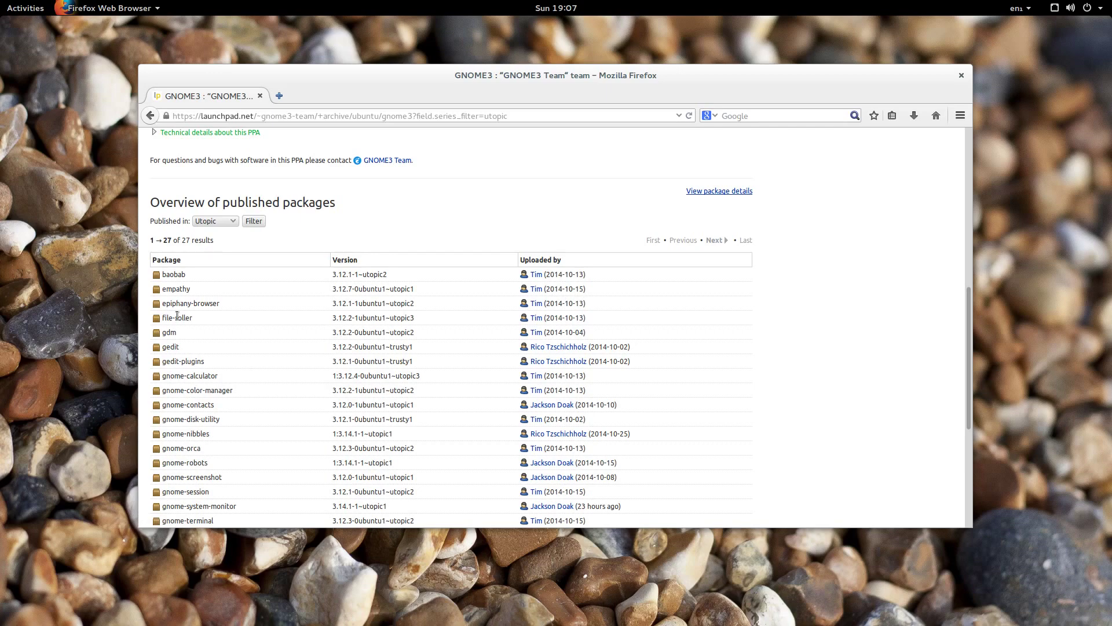
scroll(266, 366, down, 7)
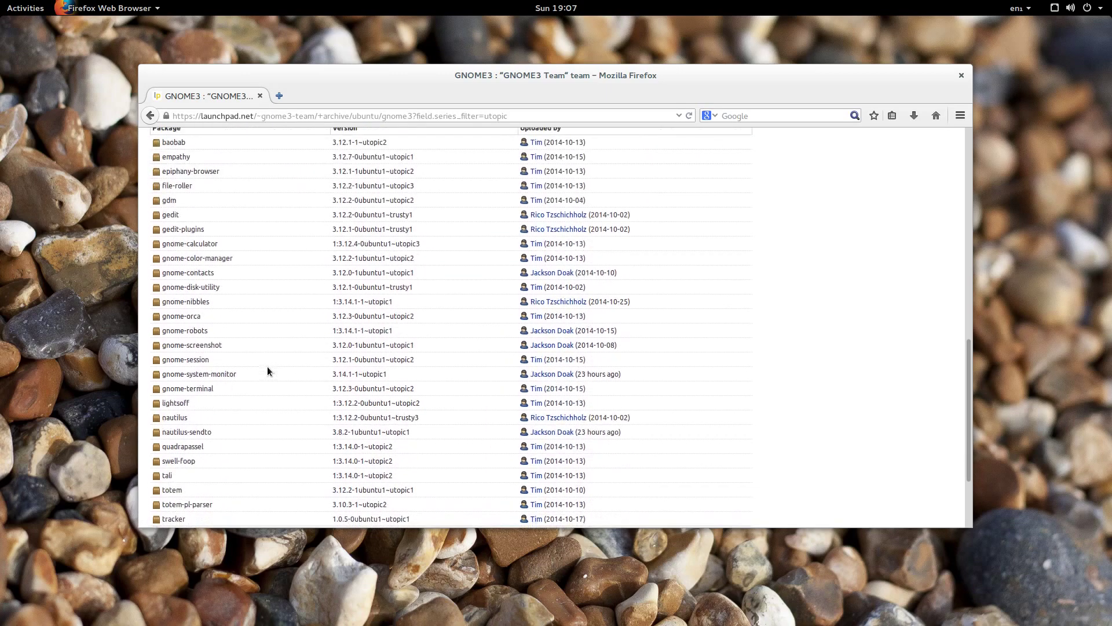
scroll(270, 373, up, 3)
scroll(219, 379, up, 3)
scroll(216, 384, down, 4)
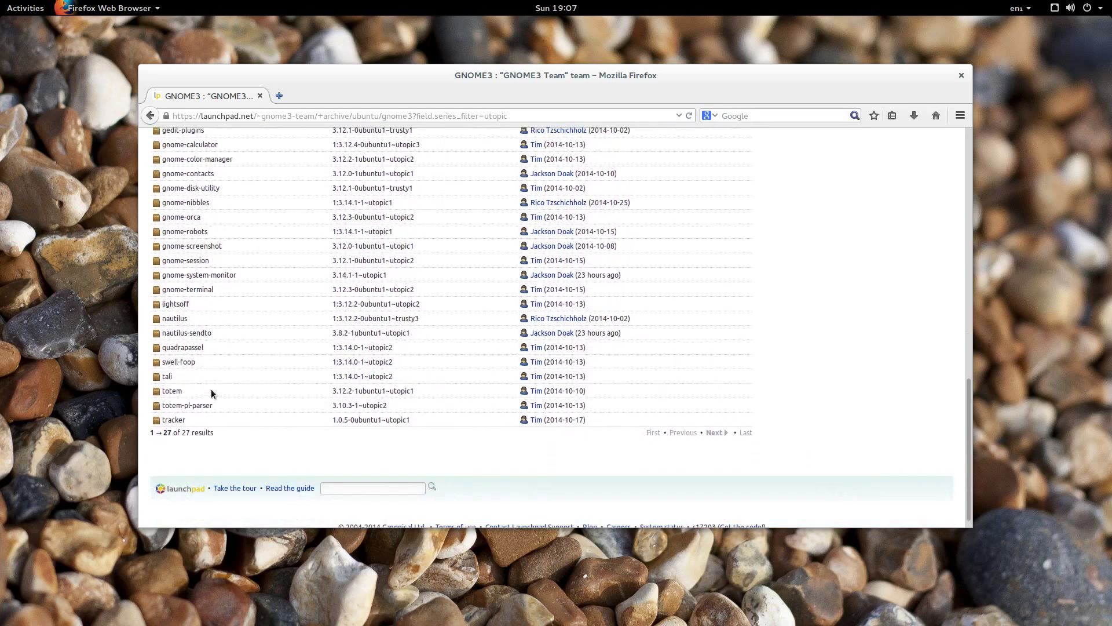
scroll(211, 388, up, 6)
scroll(354, 336, up, 12)
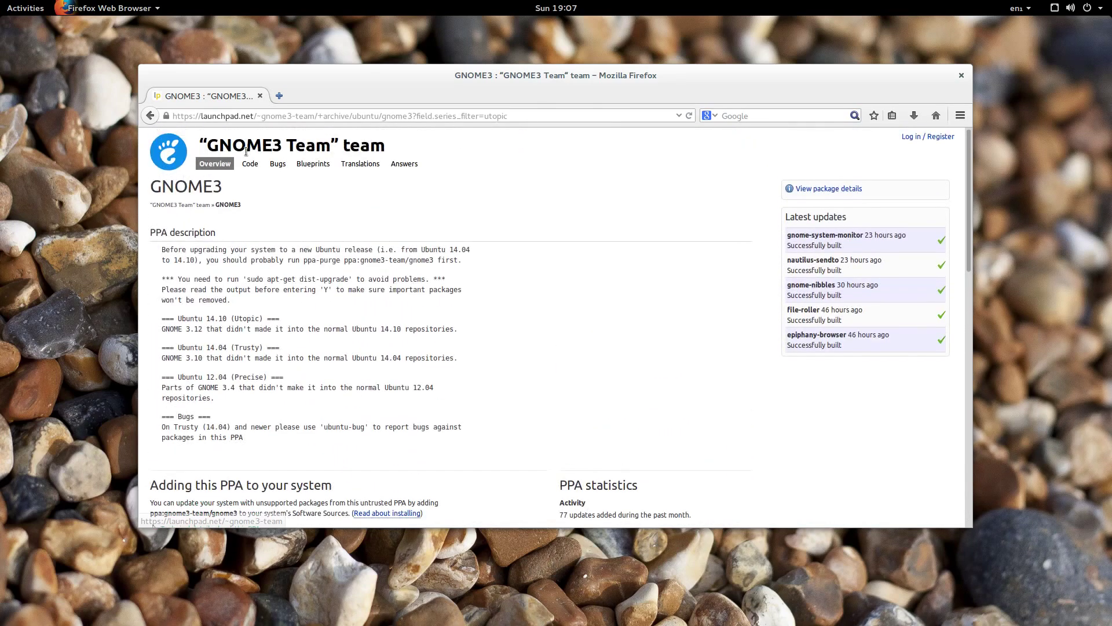
scroll(325, 339, down, 10)
scroll(303, 332, down, 5)
scroll(300, 329, down, 5)
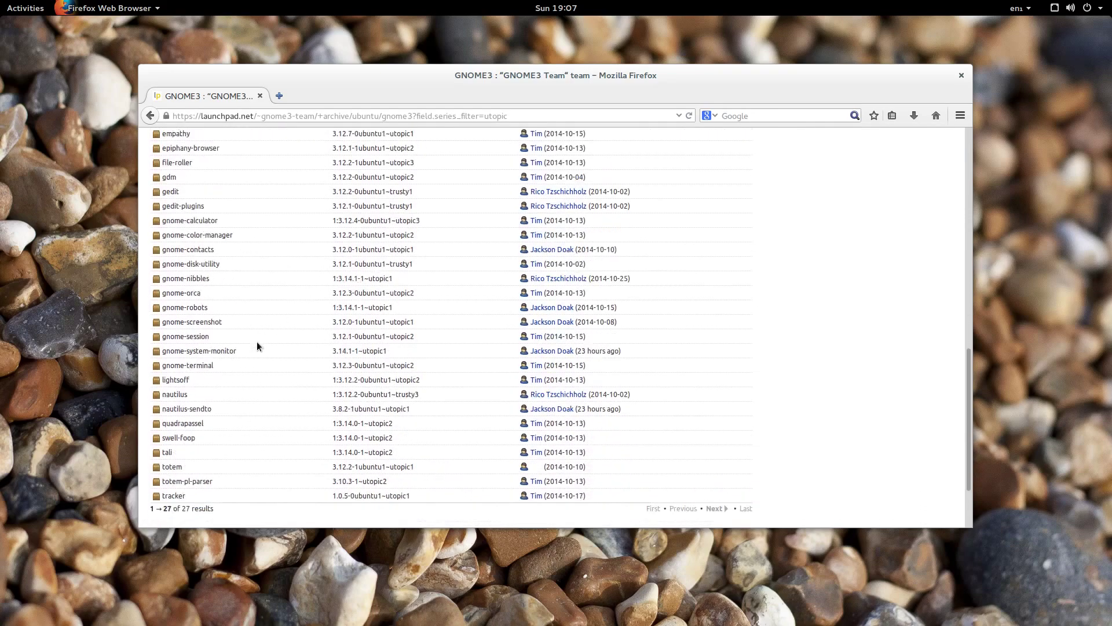
Launch Terminal from the Show Applications grid
click(14, 11)
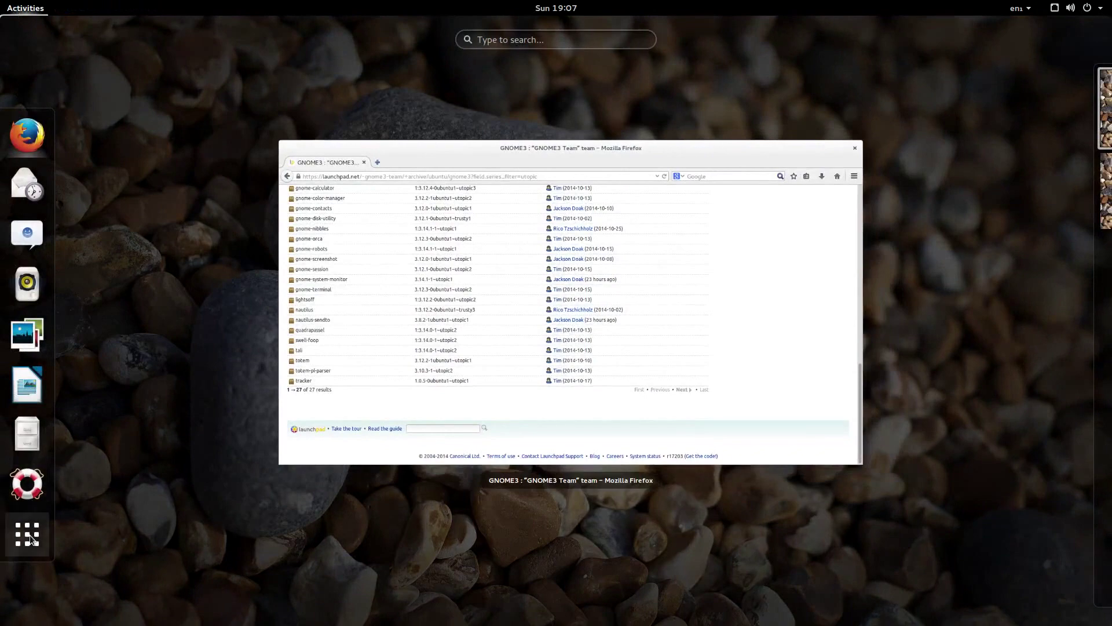
click(27, 533)
scroll(487, 444, down, 2)
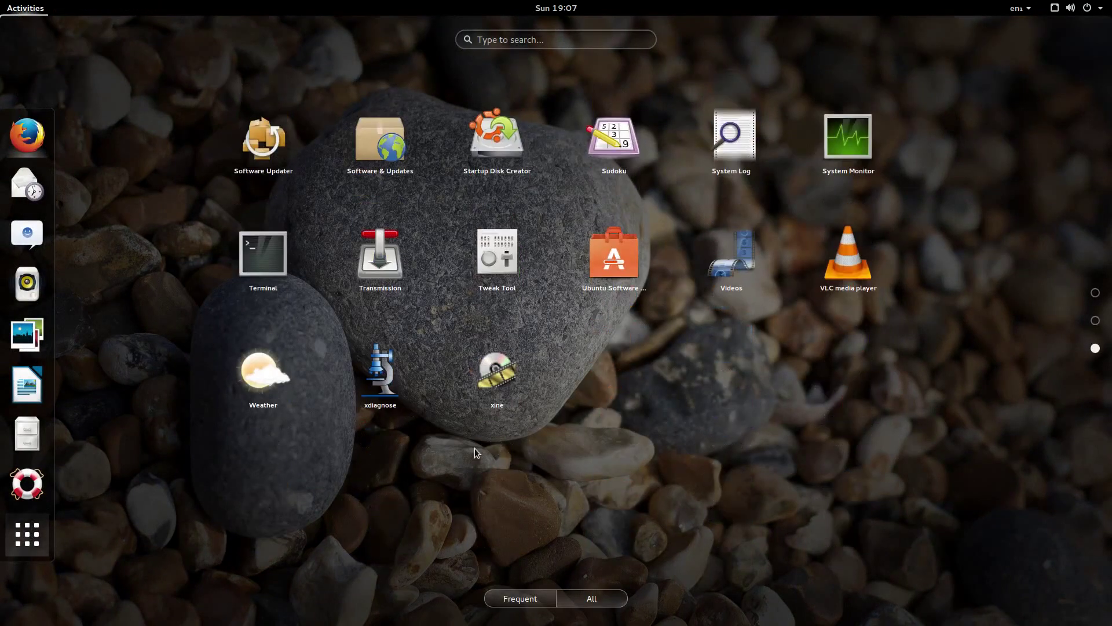
click(256, 253)
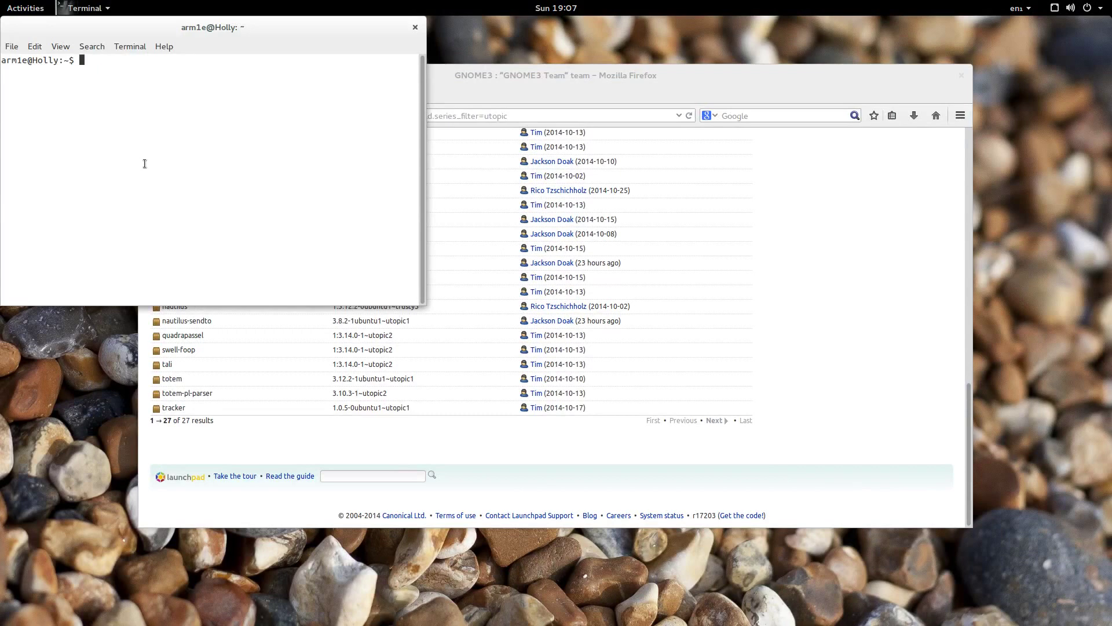
Run sudo apt-get update, confirming with the administrator password
text(sudo apt-get update)
key(Up)
key(Up)
key(Up)
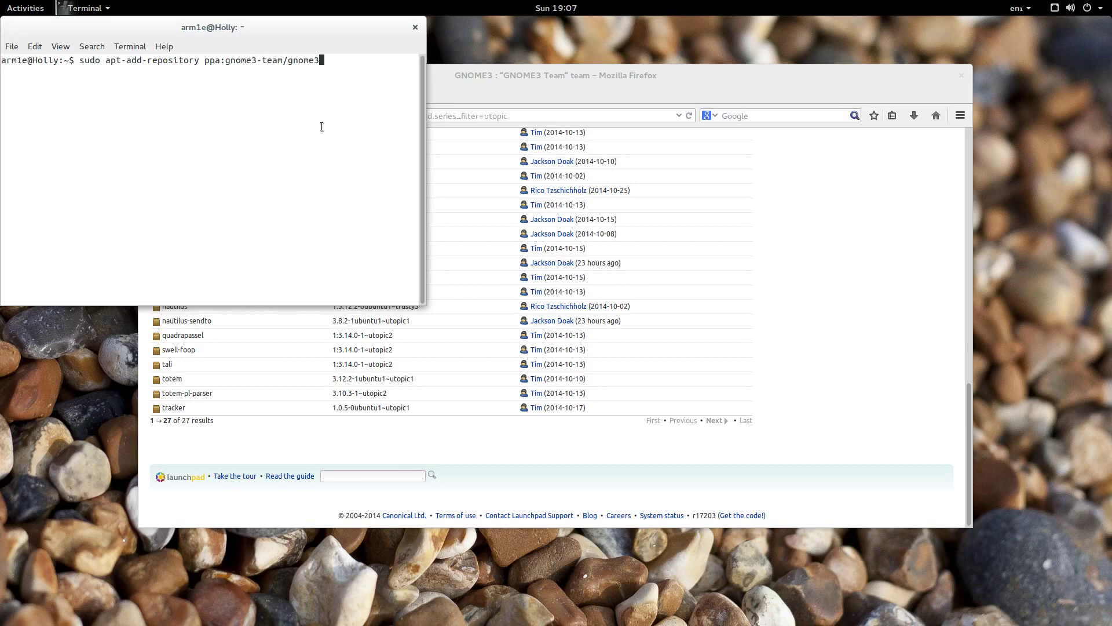
key(Up)
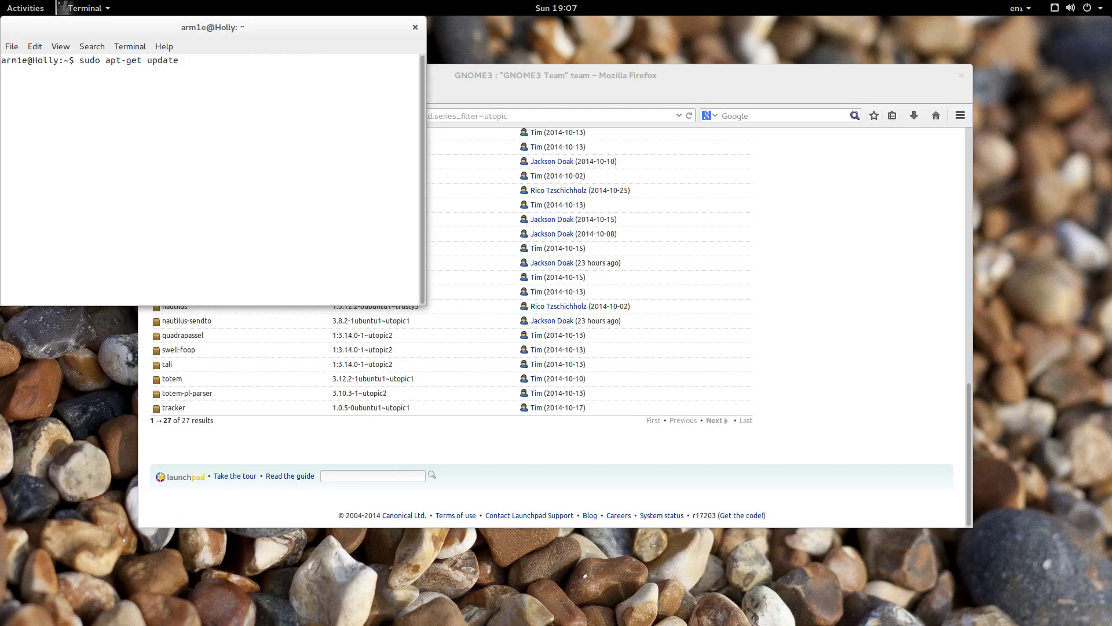
key(Return)
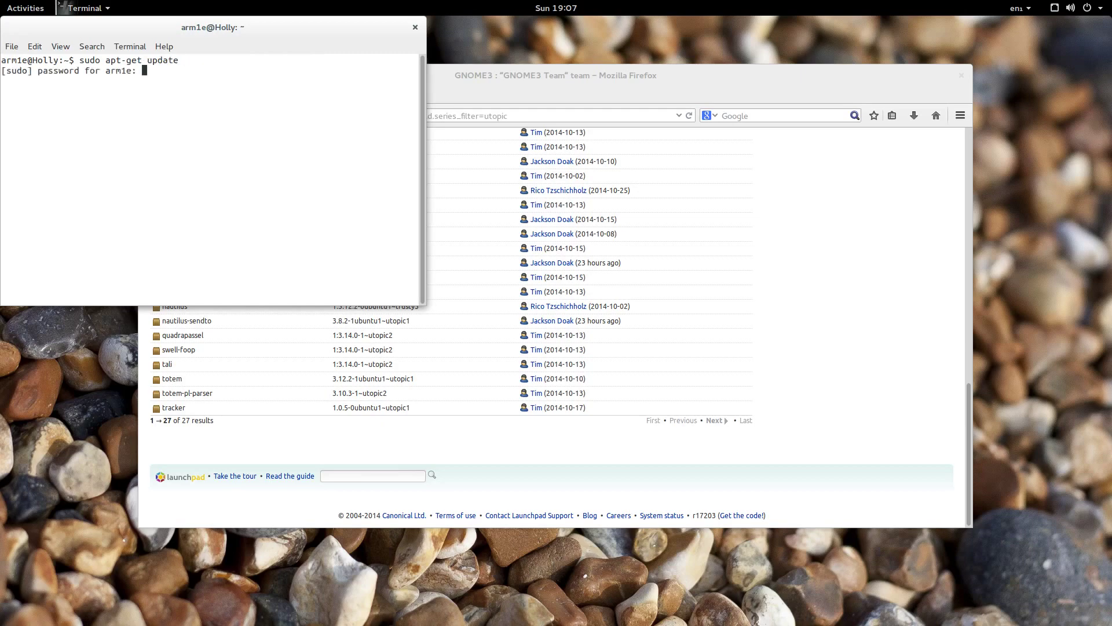
key(Return)
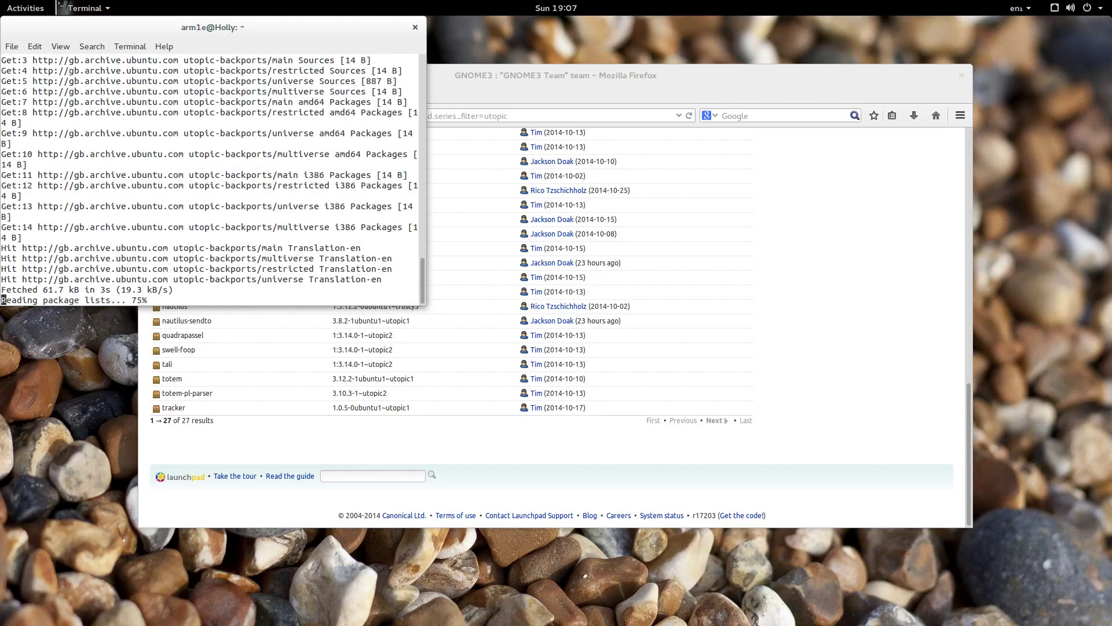
Type sudo apt-get dist-upgrade, dismiss the internal error report, and close the terminal
text(sudo apt-get dist-upgrade)
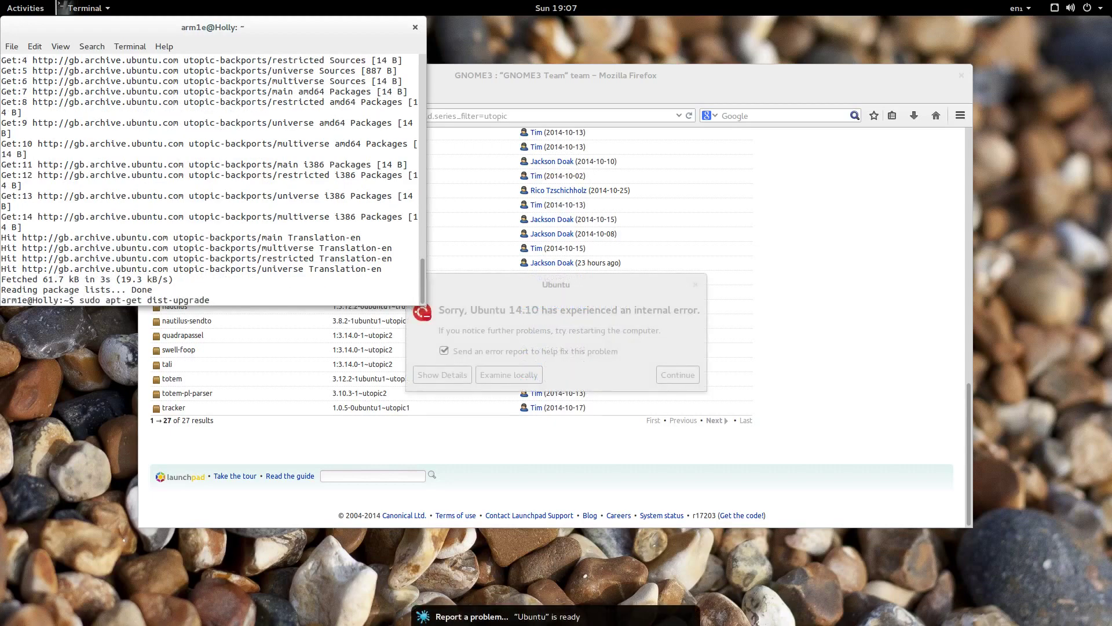
click(594, 285)
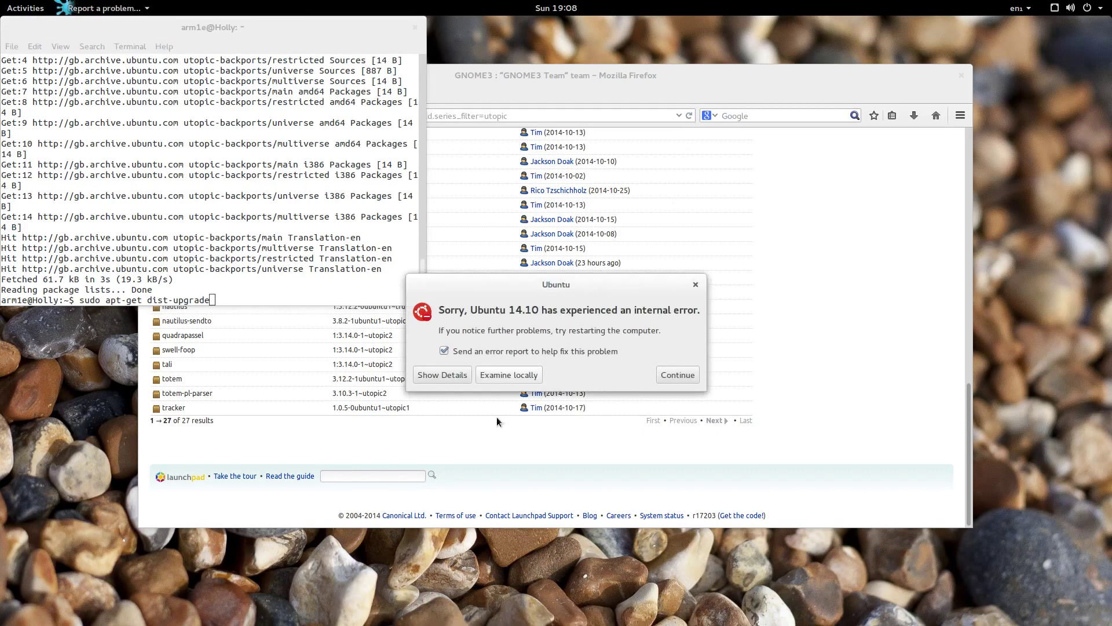
click(696, 284)
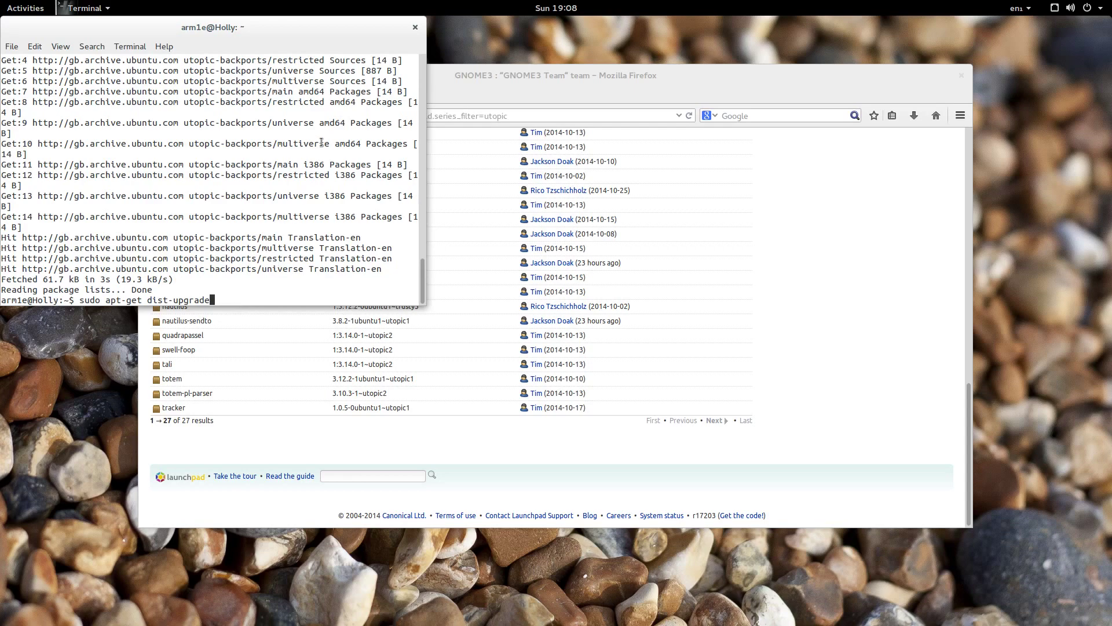
click(414, 28)
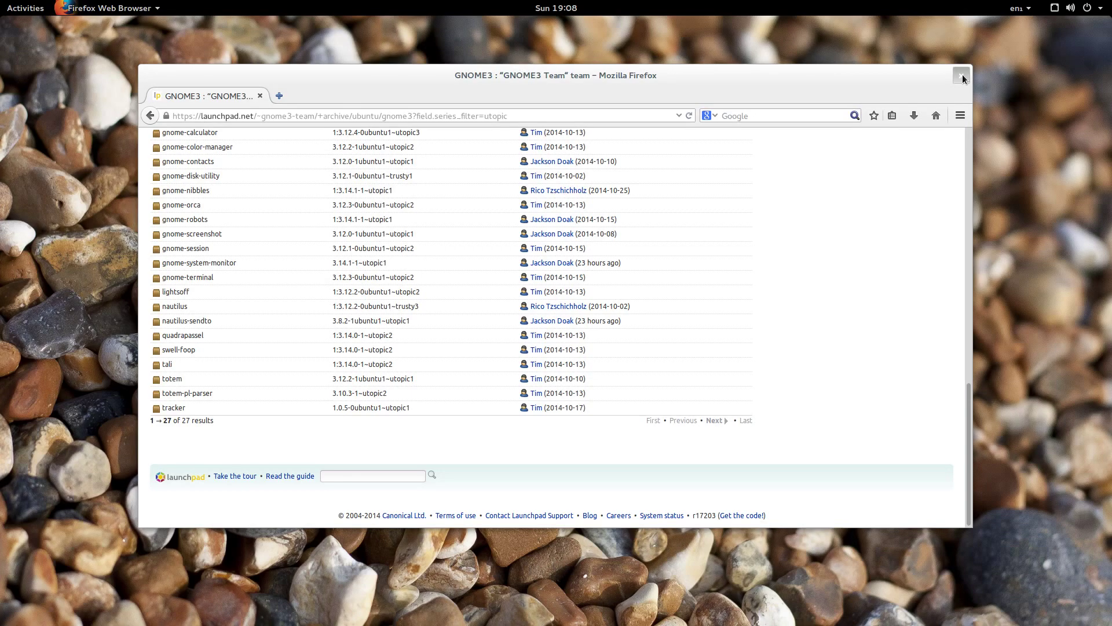
Close Firefox and bring up the Activities overview over the empty desktop
click(963, 79)
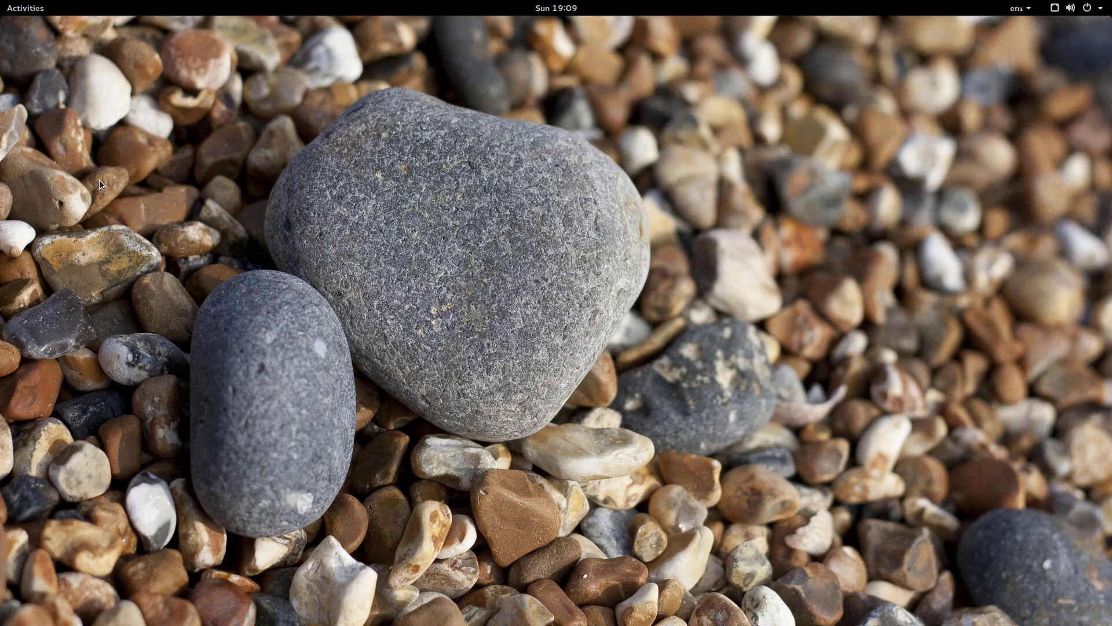
click(11, 12)
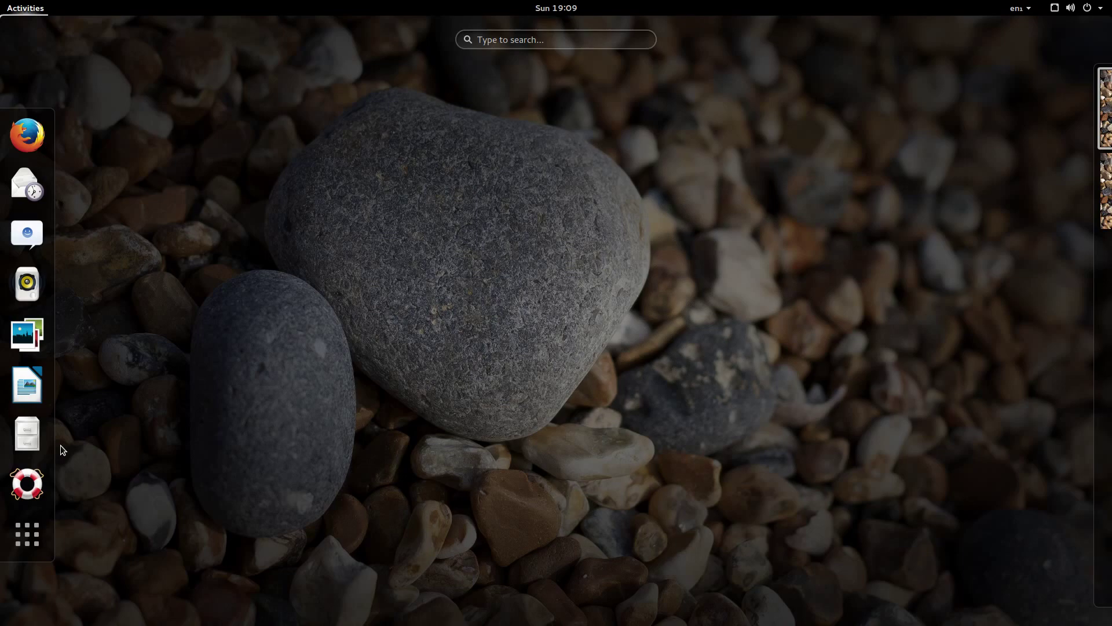
Search the applications for 'sound', open the Sound settings, then close them
click(36, 530)
scroll(509, 410, down, 1)
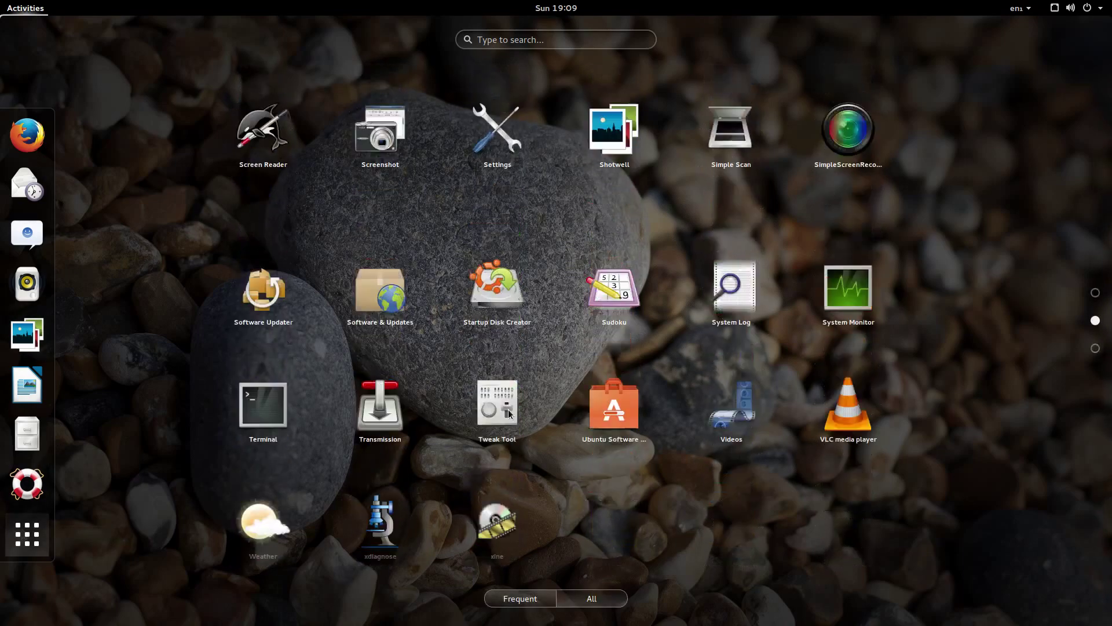
scroll(498, 411, up, 1)
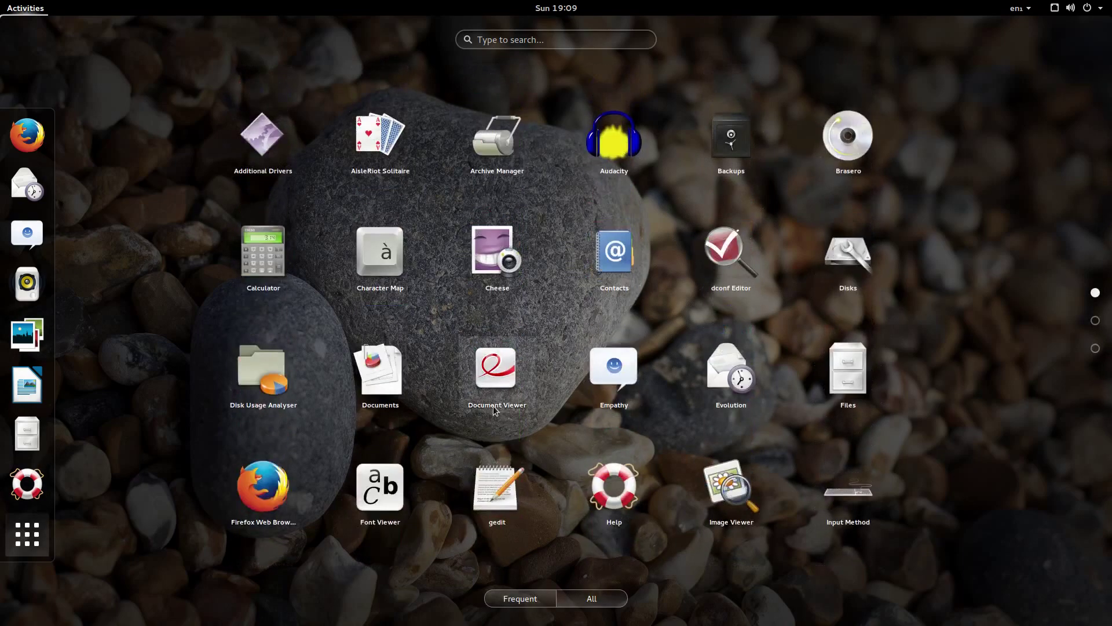
click(519, 45)
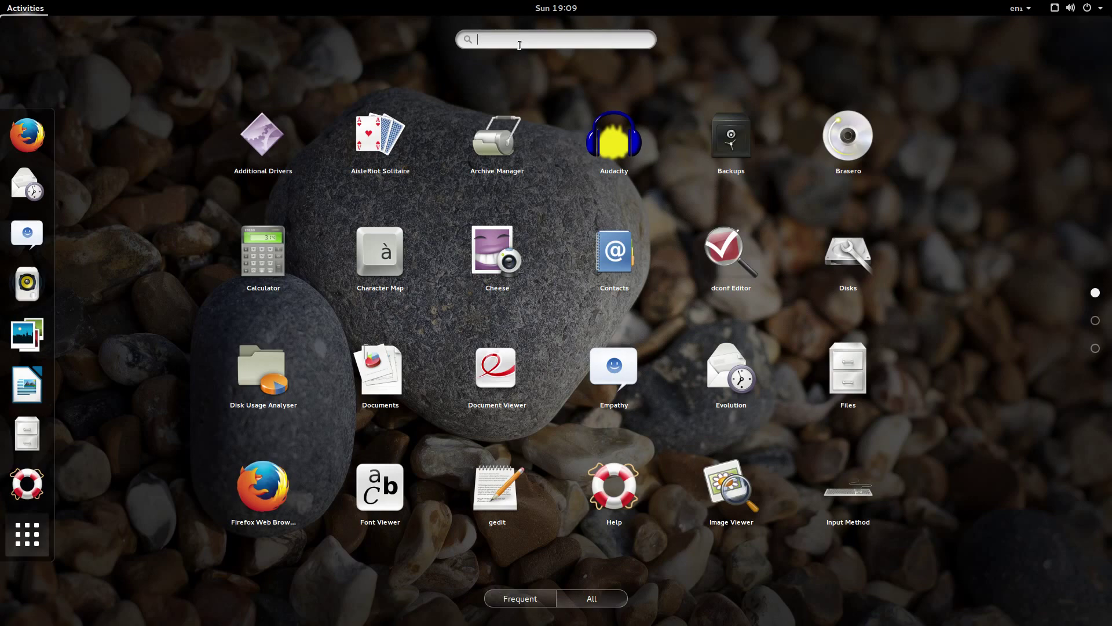
text(sou)
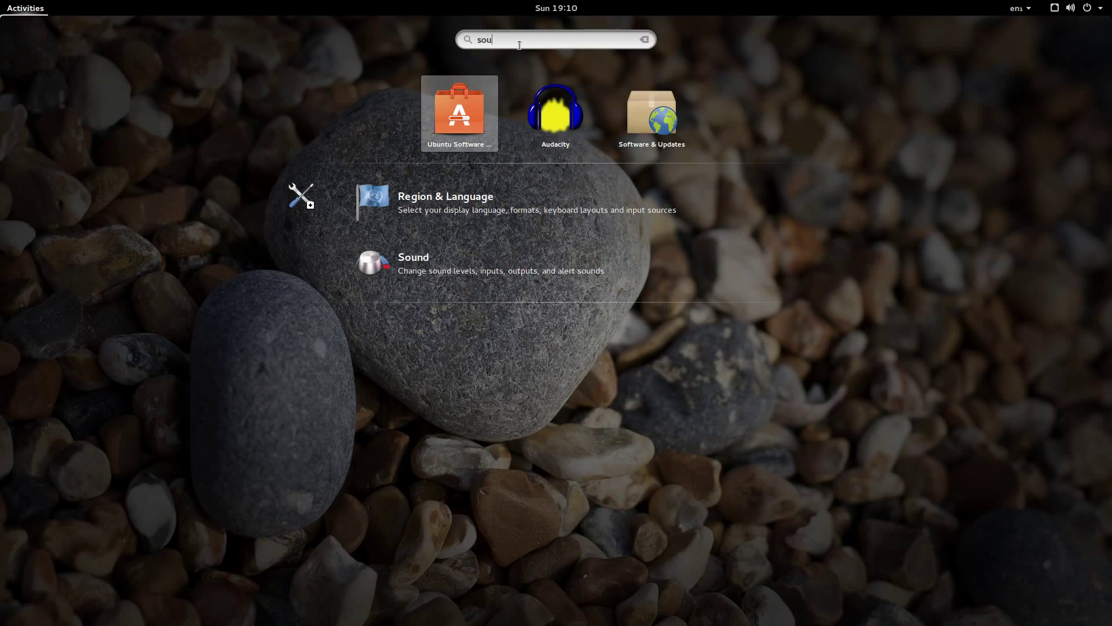
text(nd)
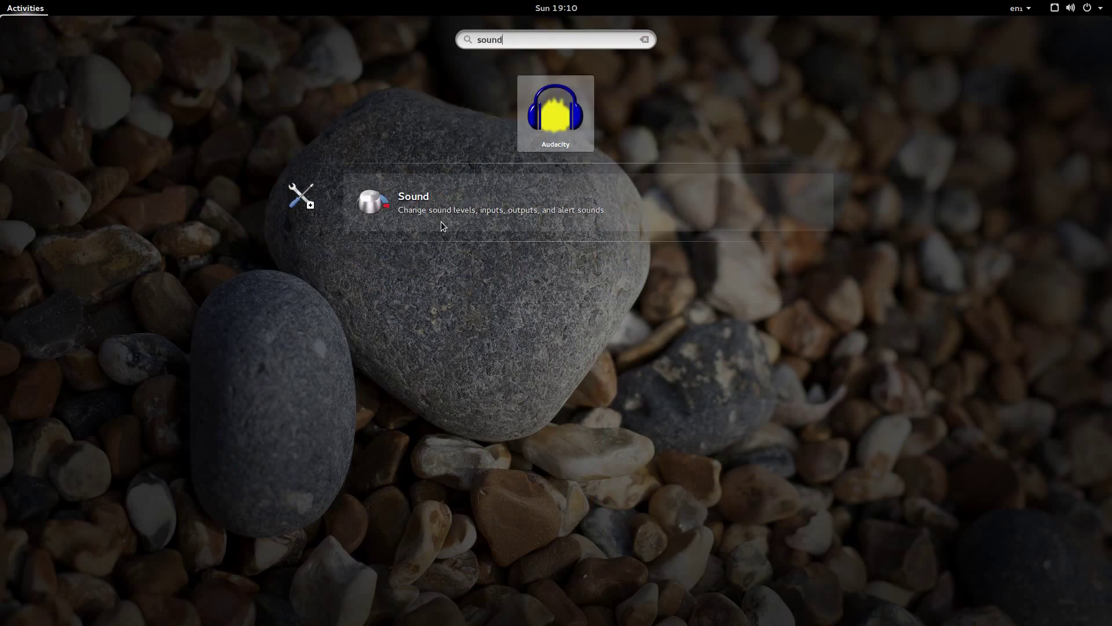
click(440, 220)
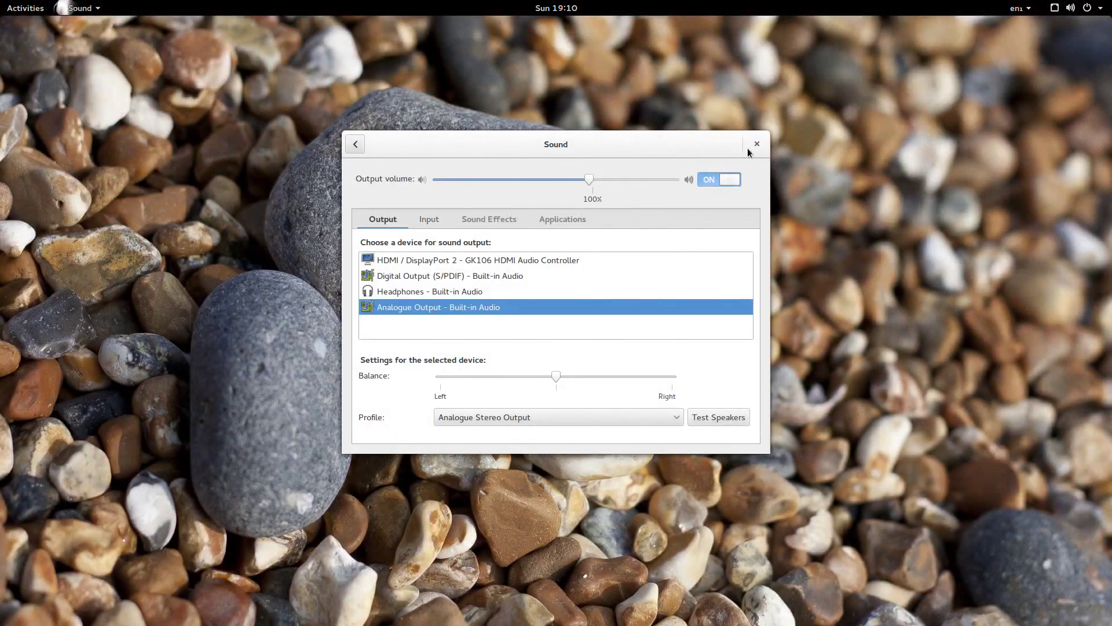
click(755, 152)
Try overview searches for 'vlc' and 'kden', then exit to the bare desktop
click(21, 10)
key(Escape)
click(35, 9)
click(514, 41)
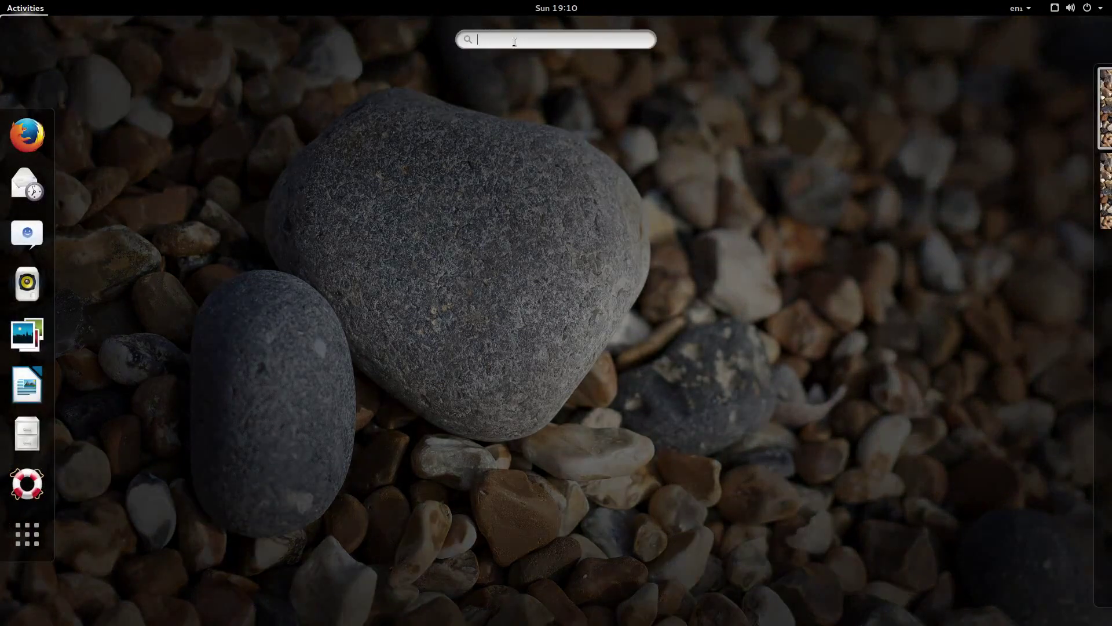
text(vlc)
key(Escape)
text(kden)
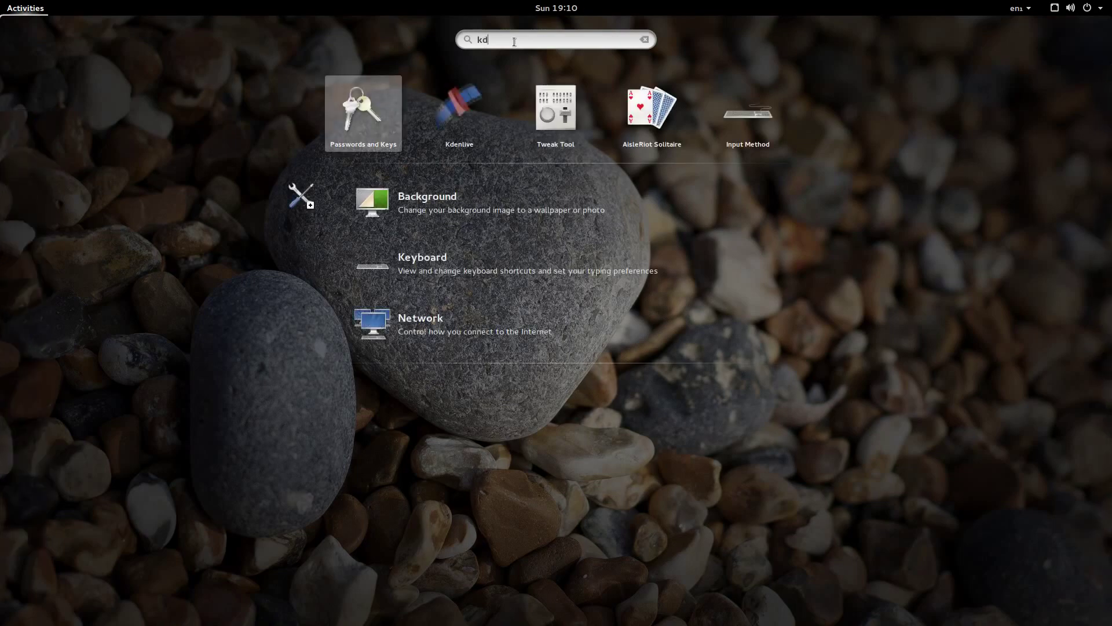
key(BackSpace)
key(BackSpace)
key(BackSpace)
key(BackSpace)
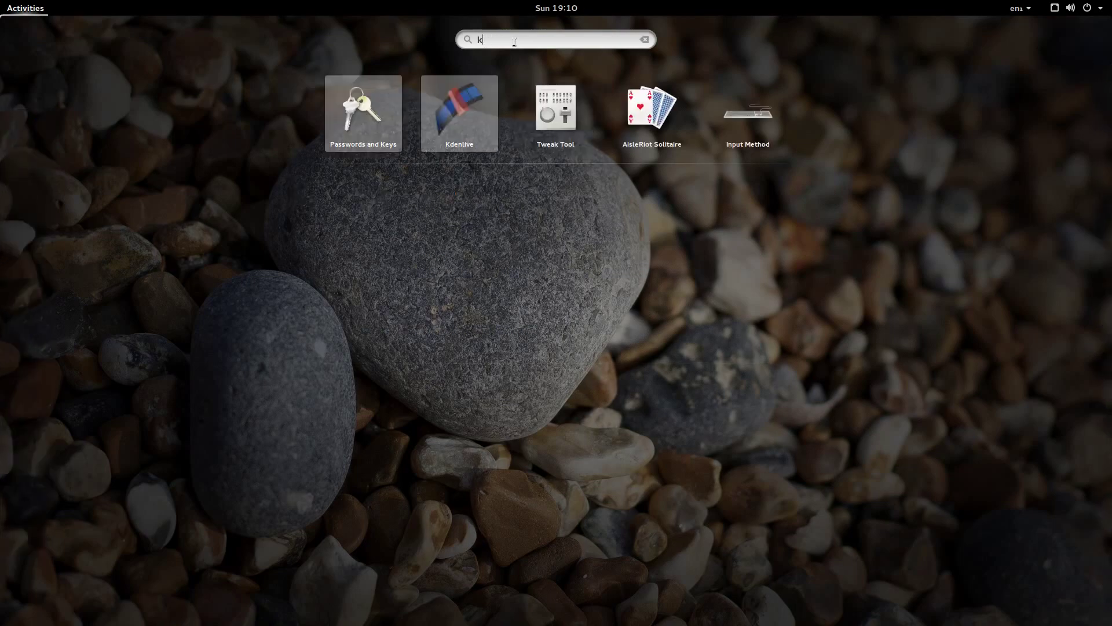
key(Escape)
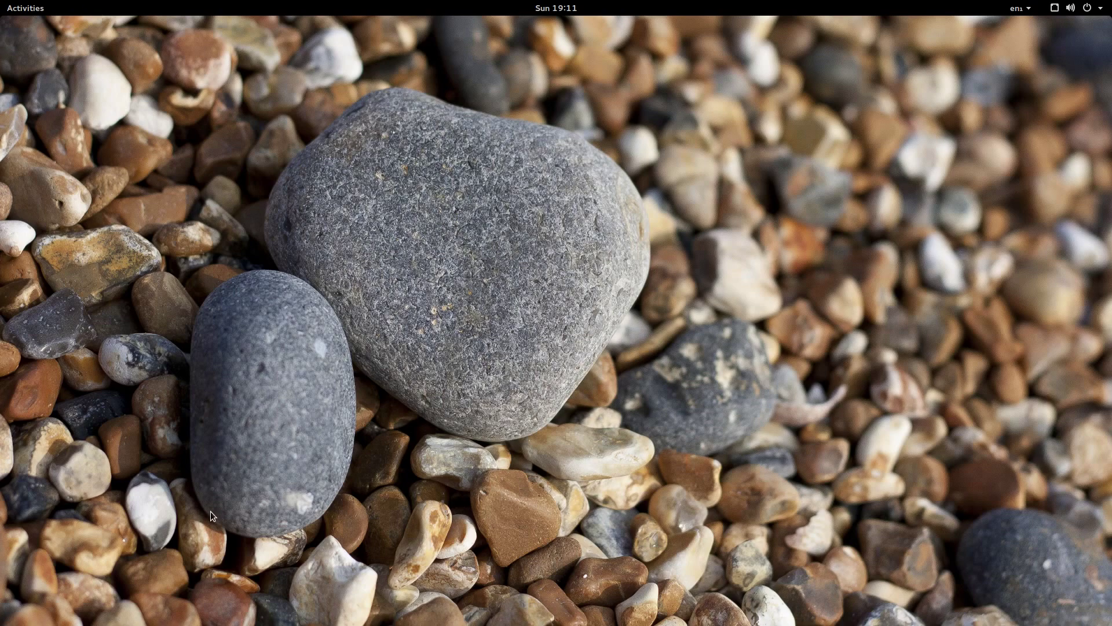
Search the overview for 'soft' and launch Ubuntu Software Centre
click(23, 8)
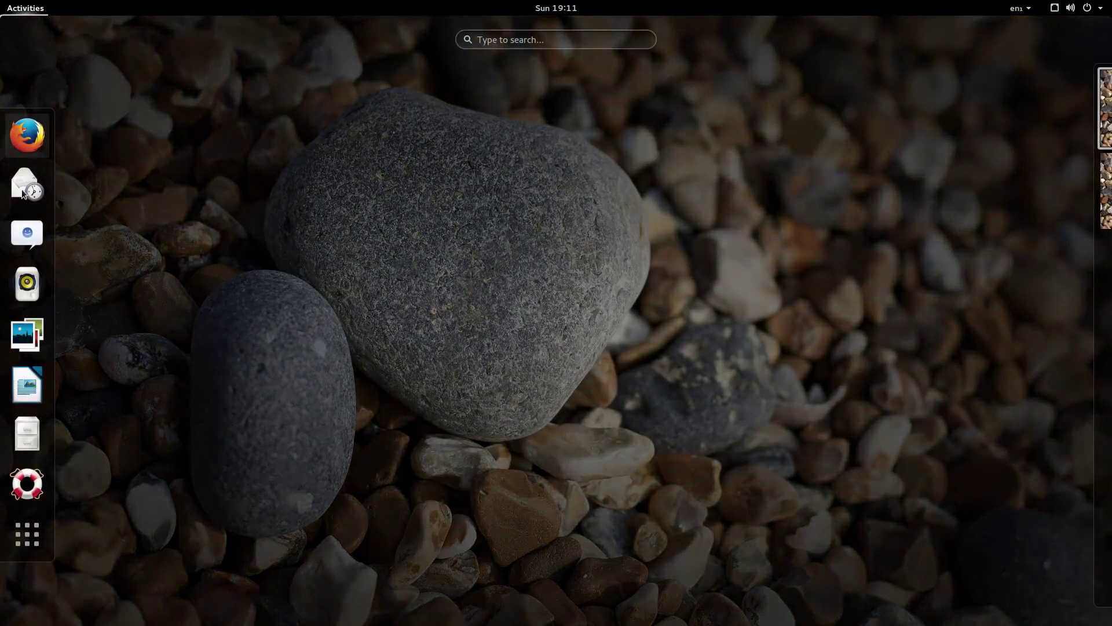
click(37, 546)
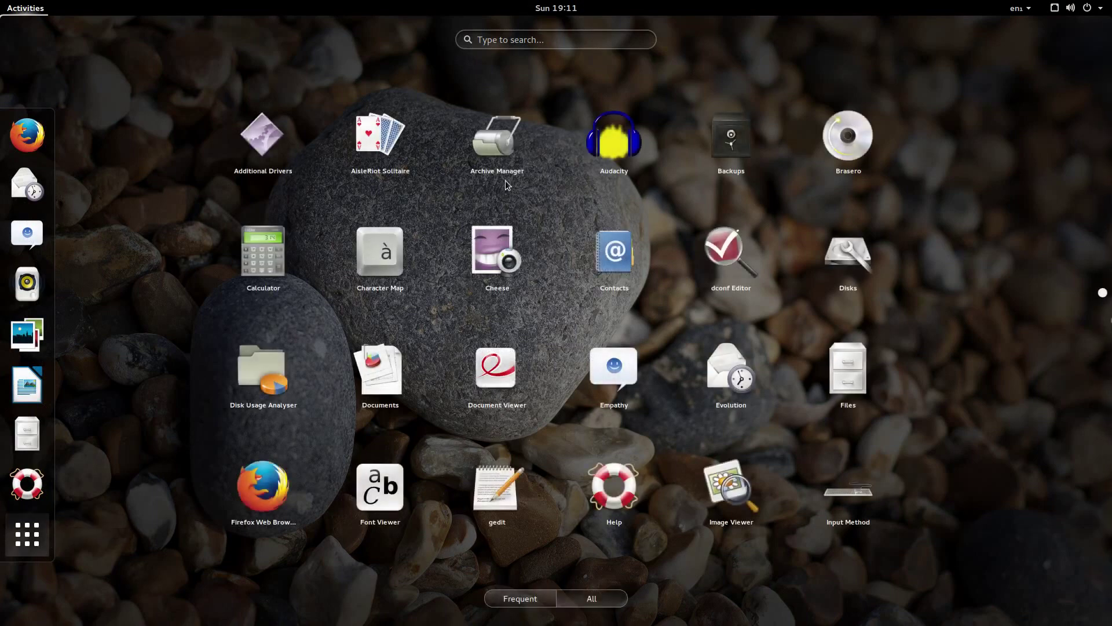
click(587, 44)
text(soft)
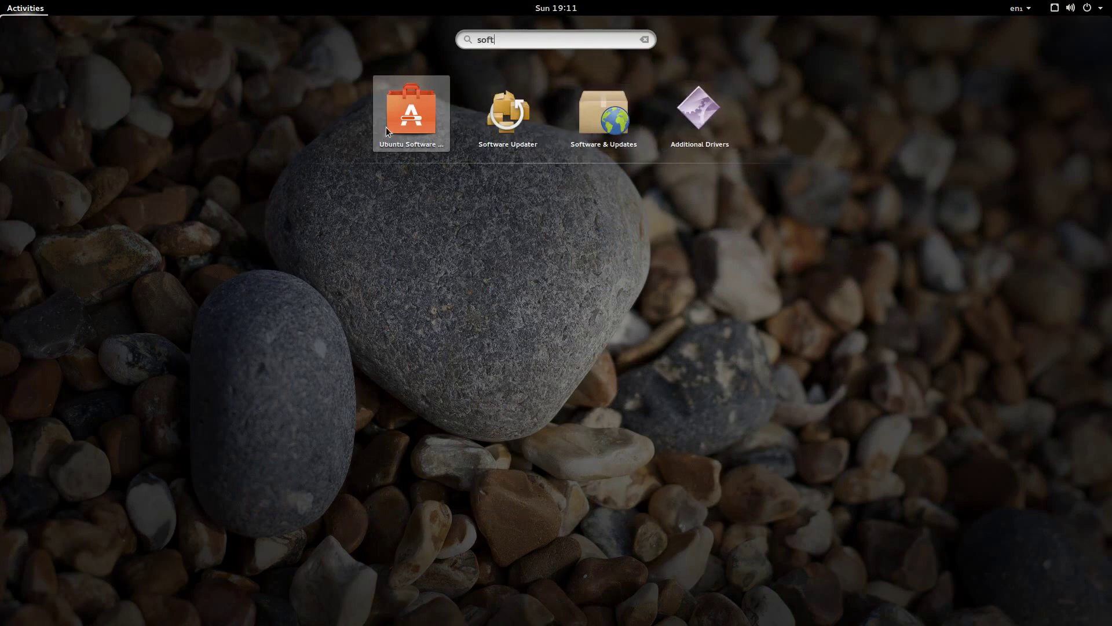
click(406, 126)
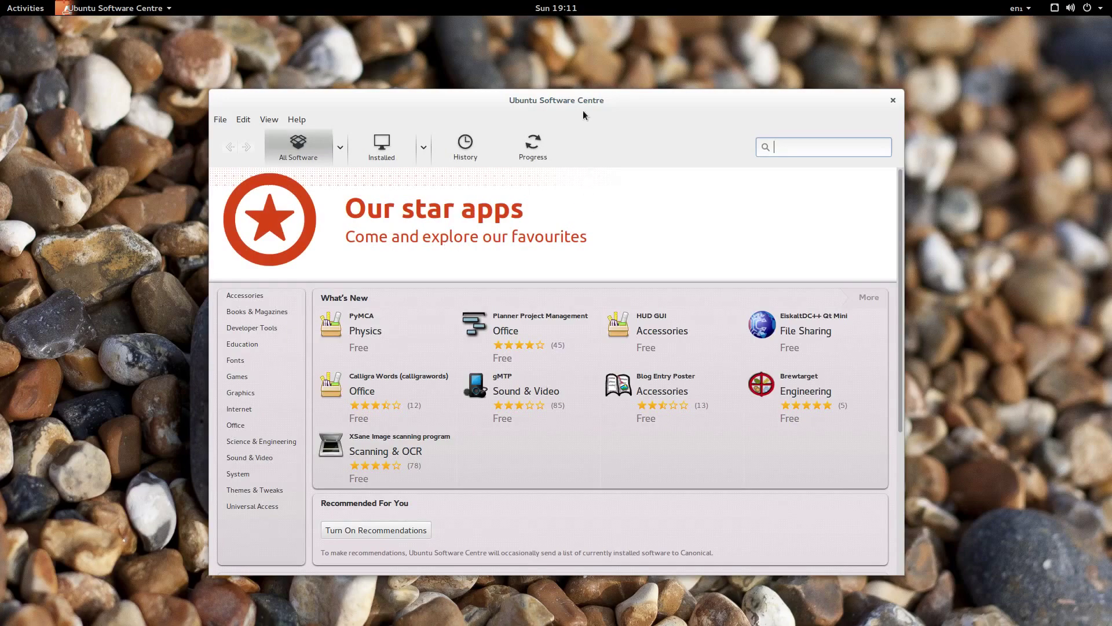
Move the Software Centre window, scroll down to Top Rated, then close the app
drag(609, 102, 545, 85)
scroll(452, 405, down, 5)
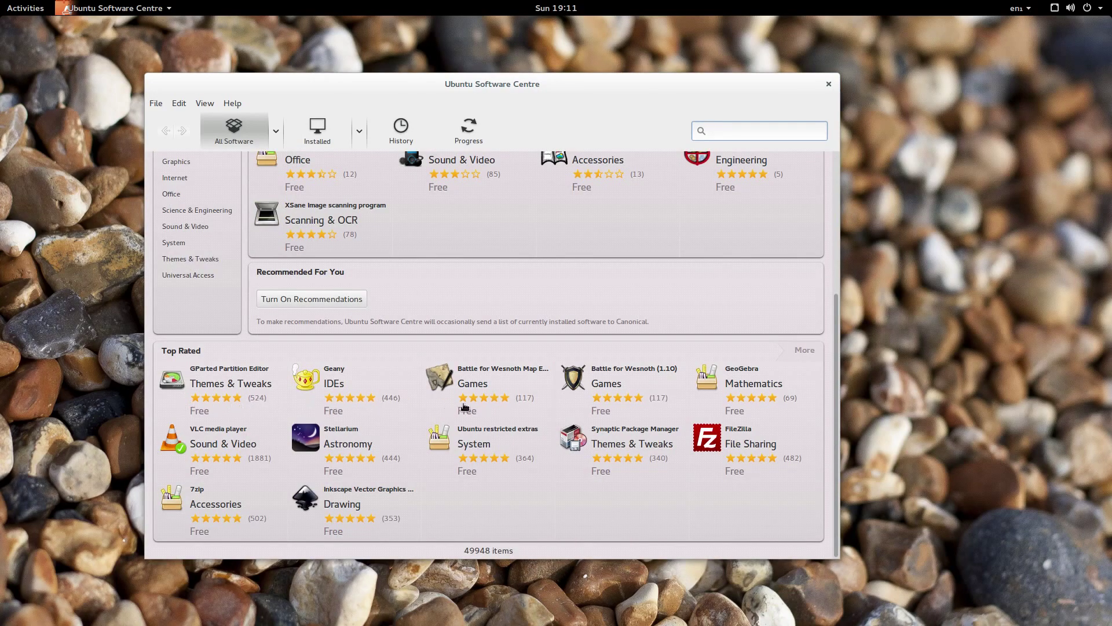
click(829, 87)
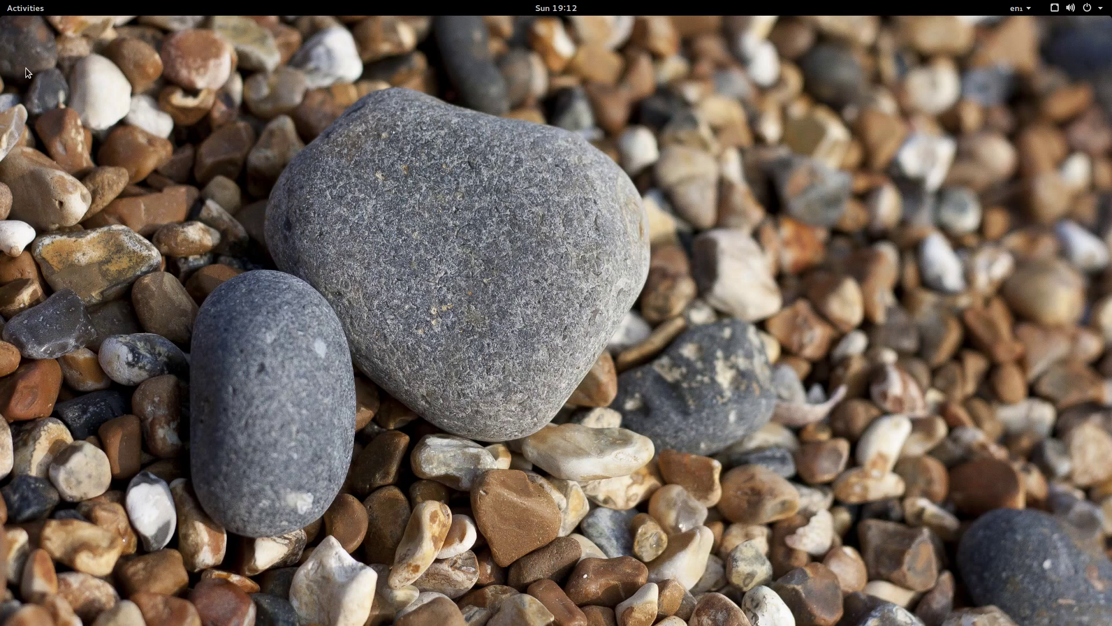
click(22, 7)
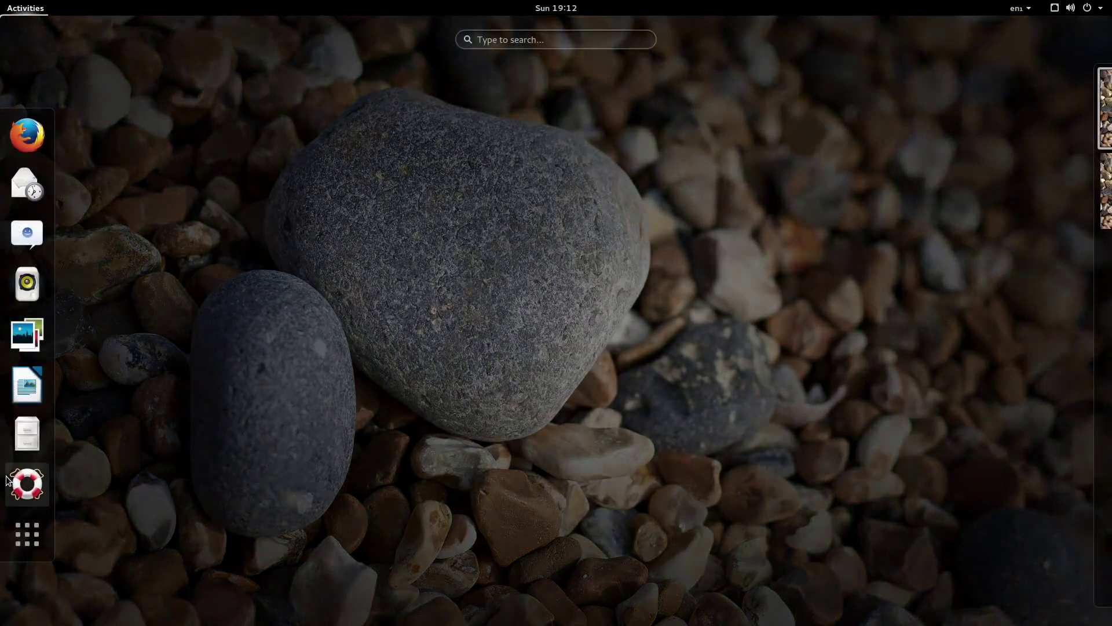
click(33, 550)
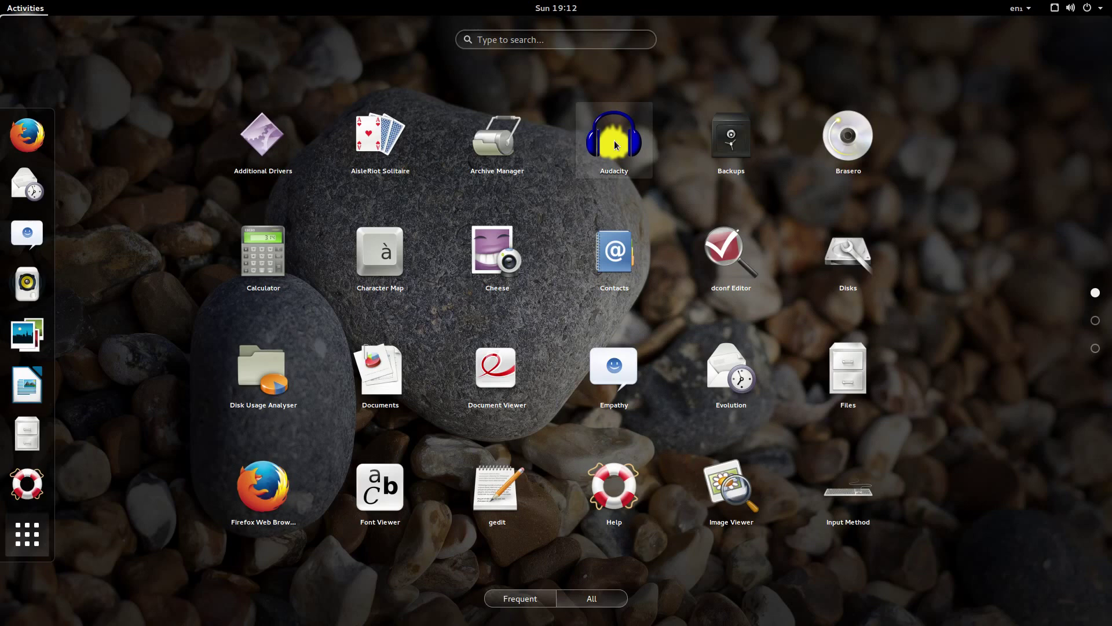
scroll(513, 318, down, 2)
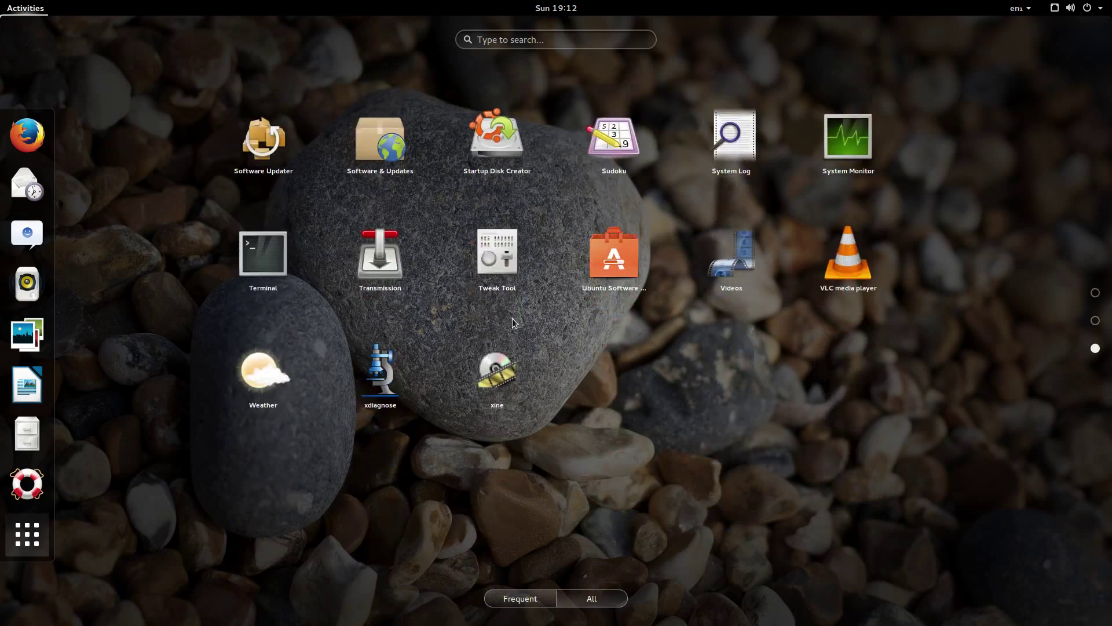
scroll(512, 319, up, 2)
scroll(512, 319, down, 2)
scroll(512, 318, up, 2)
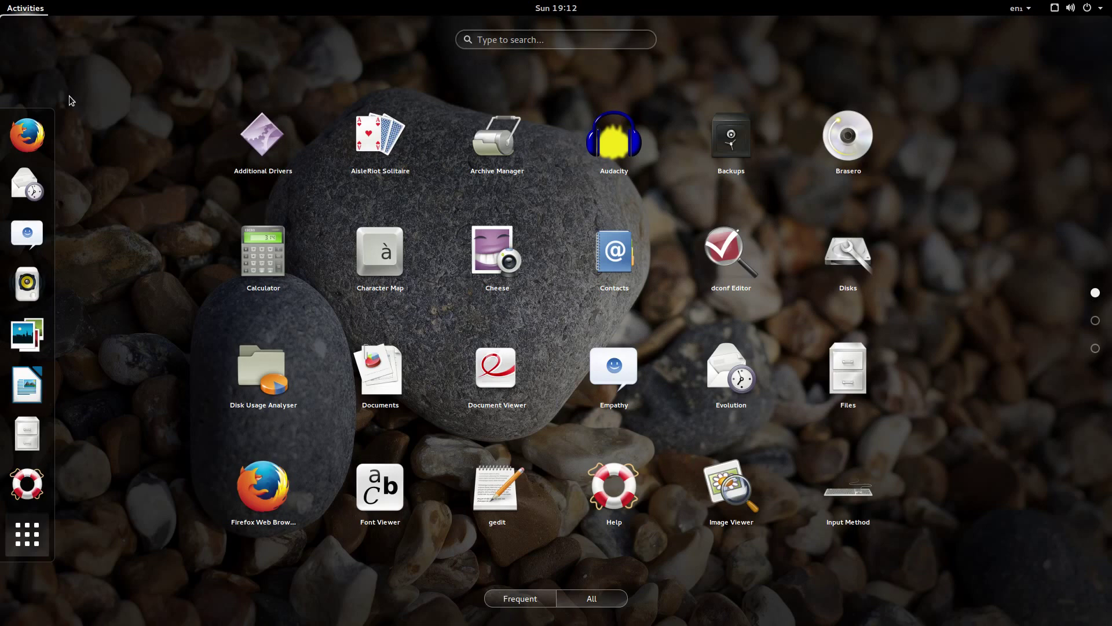
scroll(139, 269, down, 2)
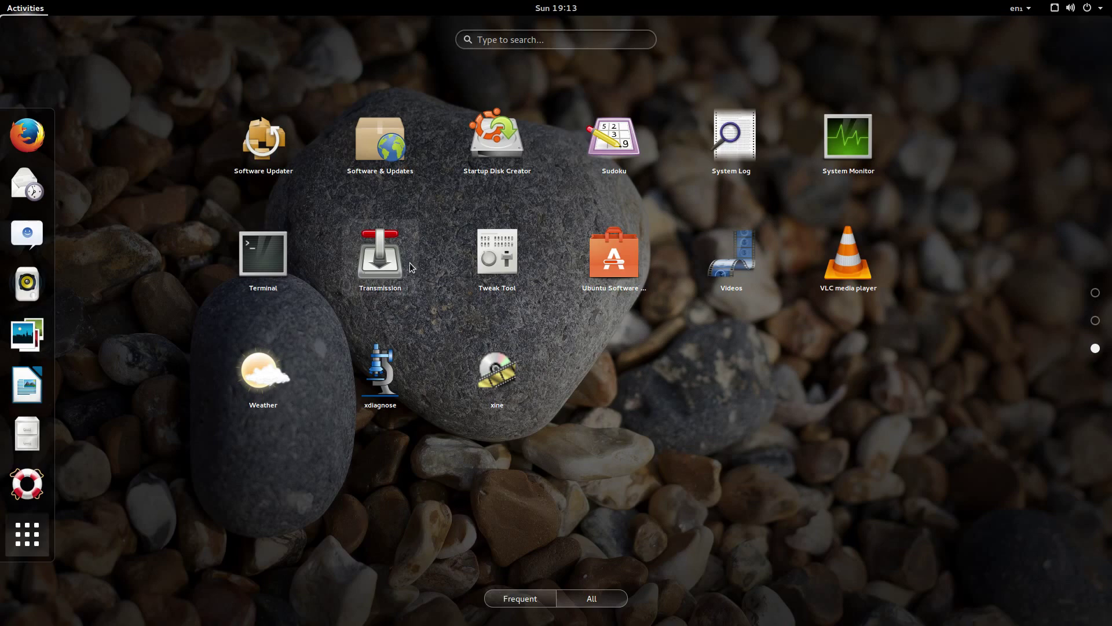
mouse_move(386, 280)
mouse_down()
mouse_move(441, 272)
mouse_move(378, 298)
mouse_up()
scroll(195, 400, up, 2)
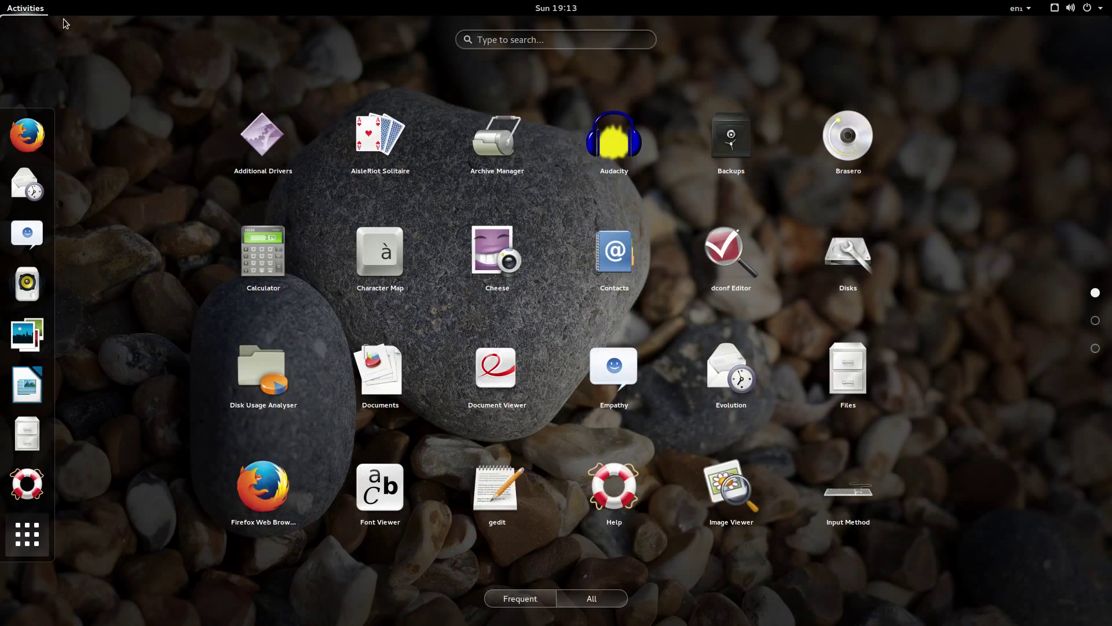
click(16, 8)
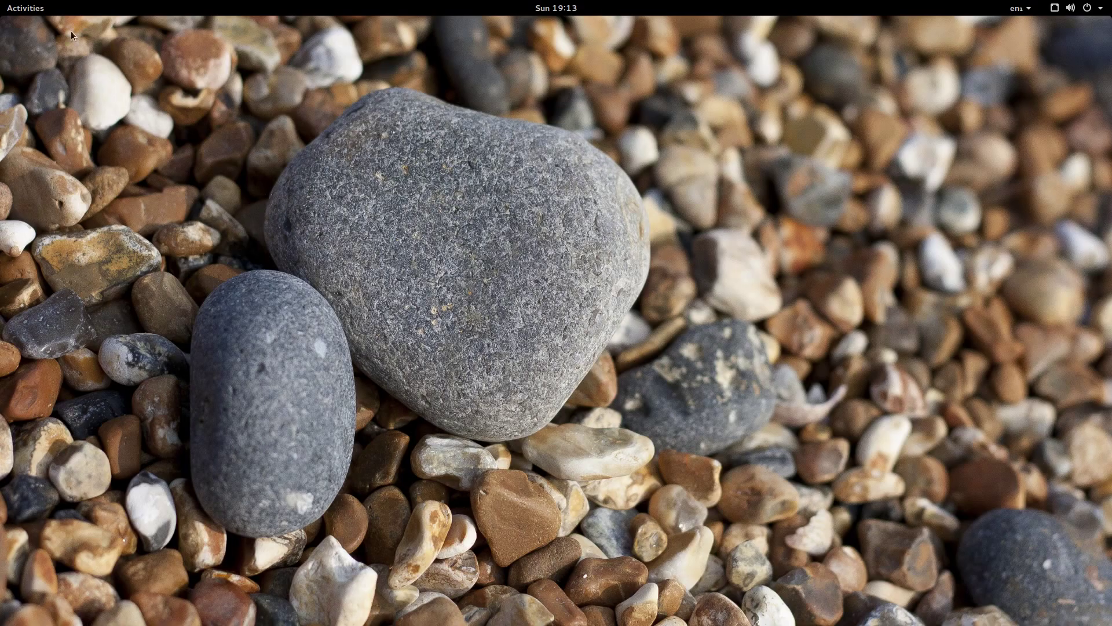
Search the overview for 'tweak' and launch GNOME Tweak Tool
click(32, 13)
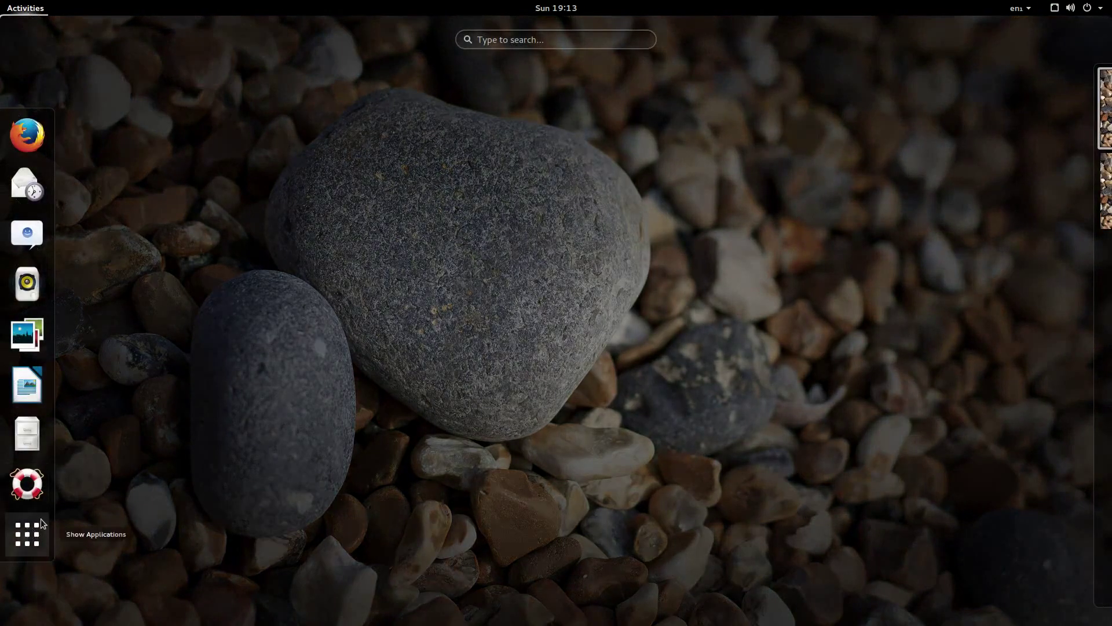
text(tweak)
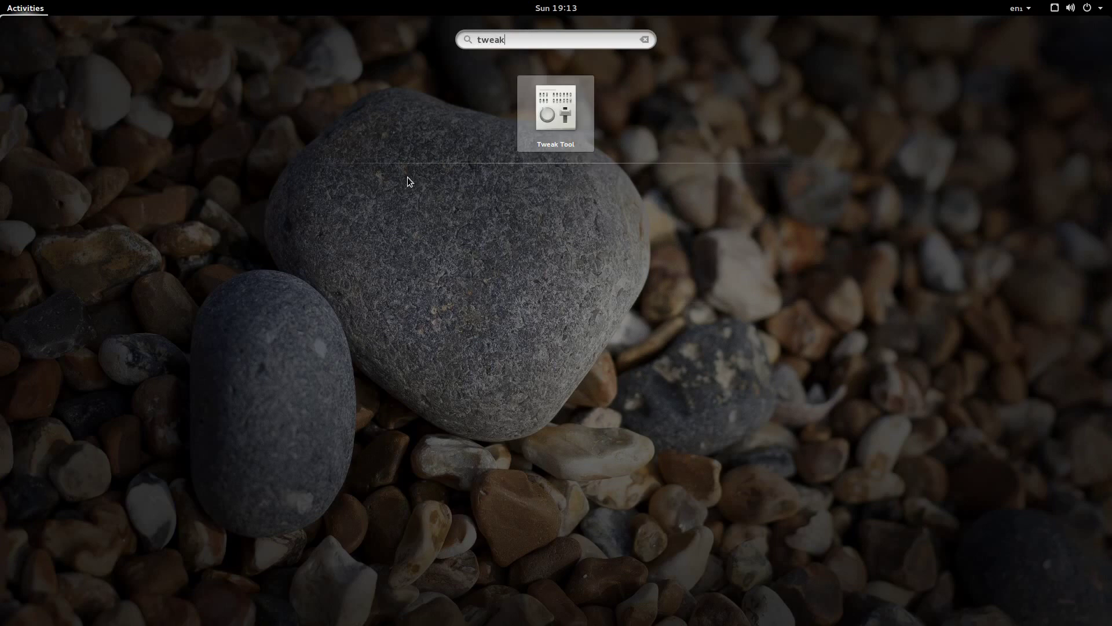
click(588, 114)
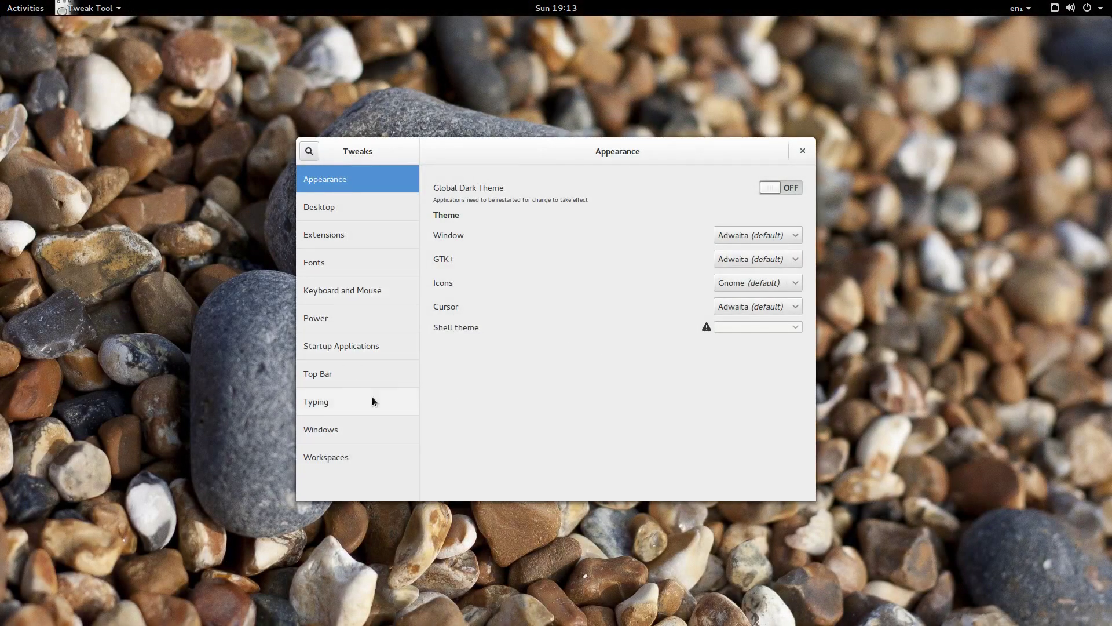
Show the Extensions page and scroll through the list of shell extensions
click(350, 231)
scroll(641, 314, down, 1)
scroll(694, 314, up, 1)
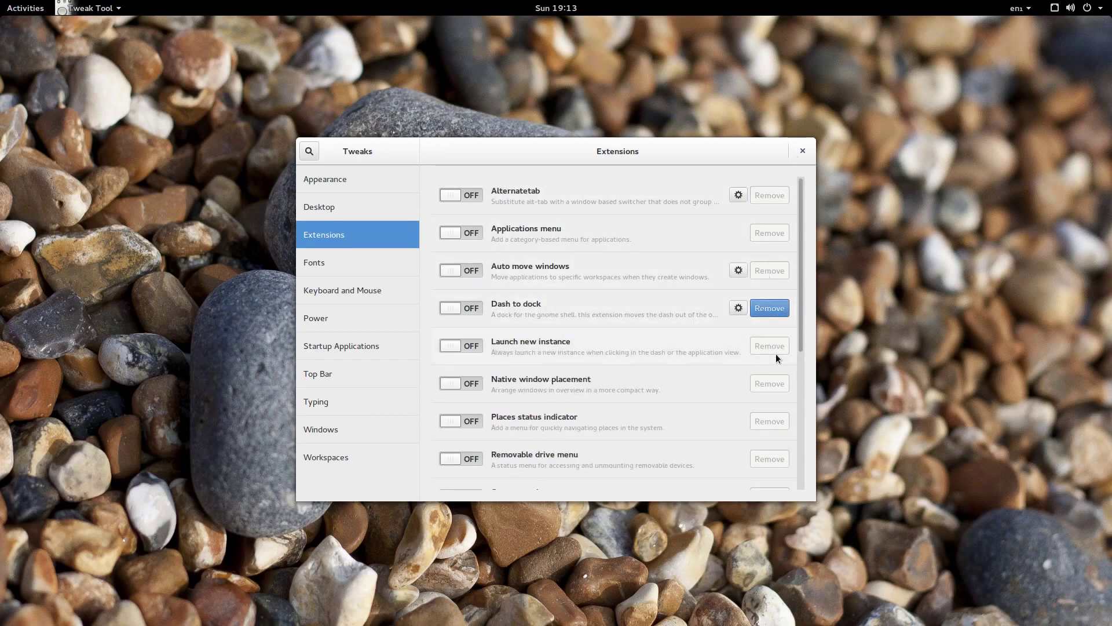
scroll(641, 413, down, 5)
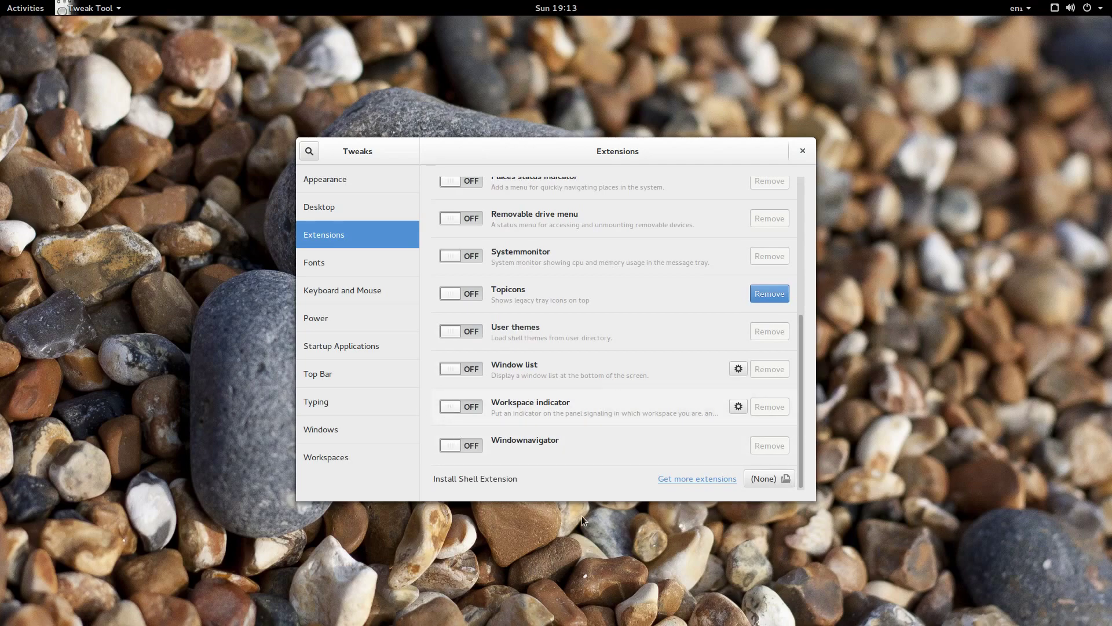
scroll(556, 425, up, 5)
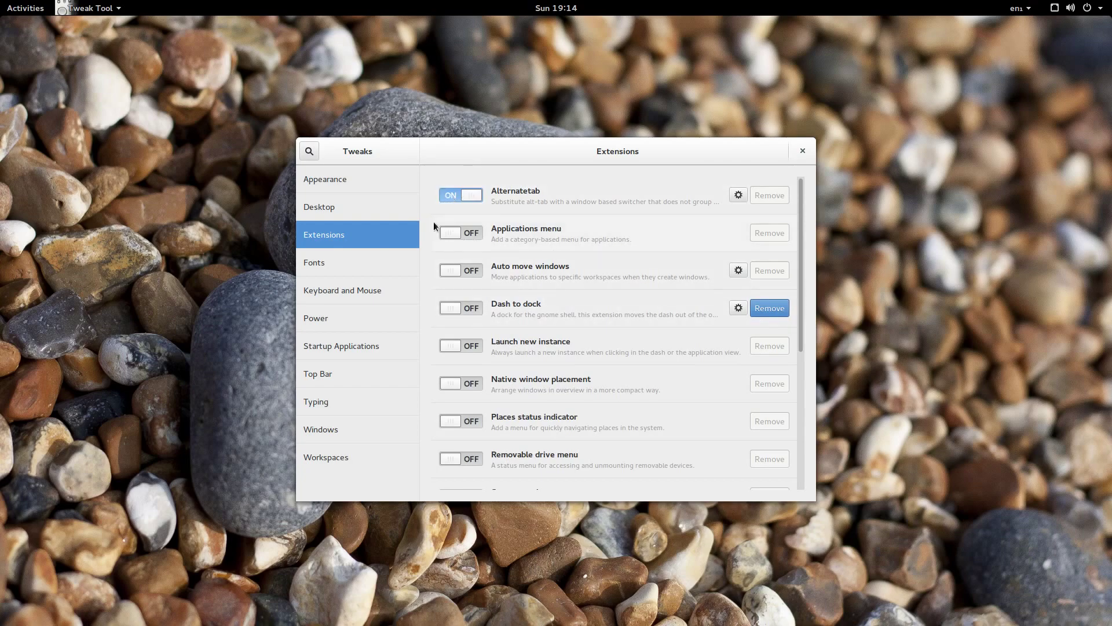
Try the Applications menu extension, then switch it back off
click(48, 9)
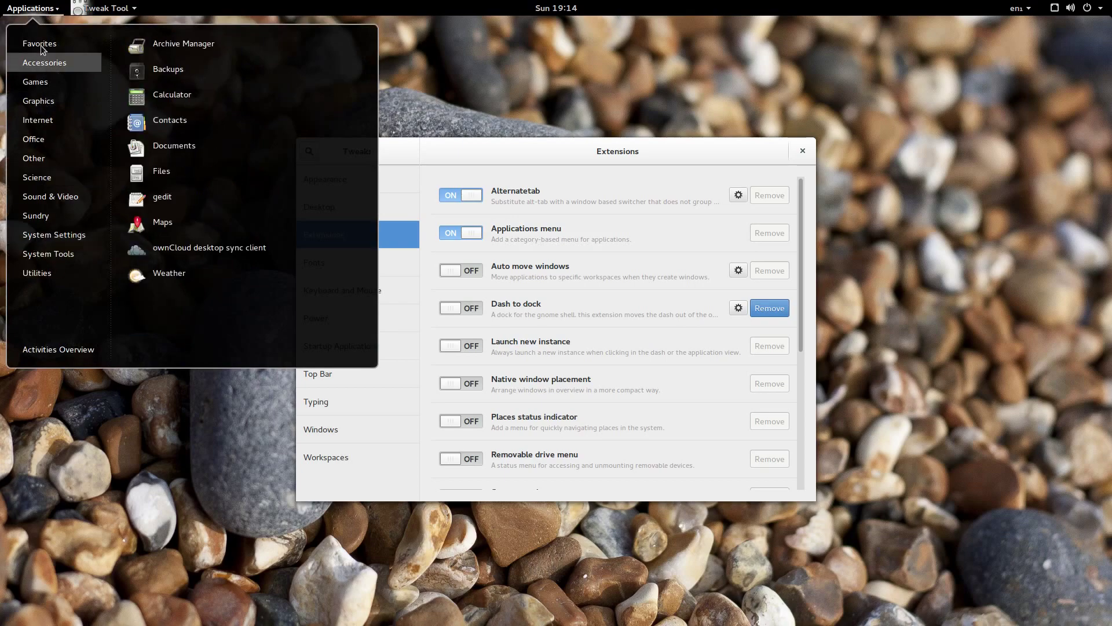
mouse_move(37, 273)
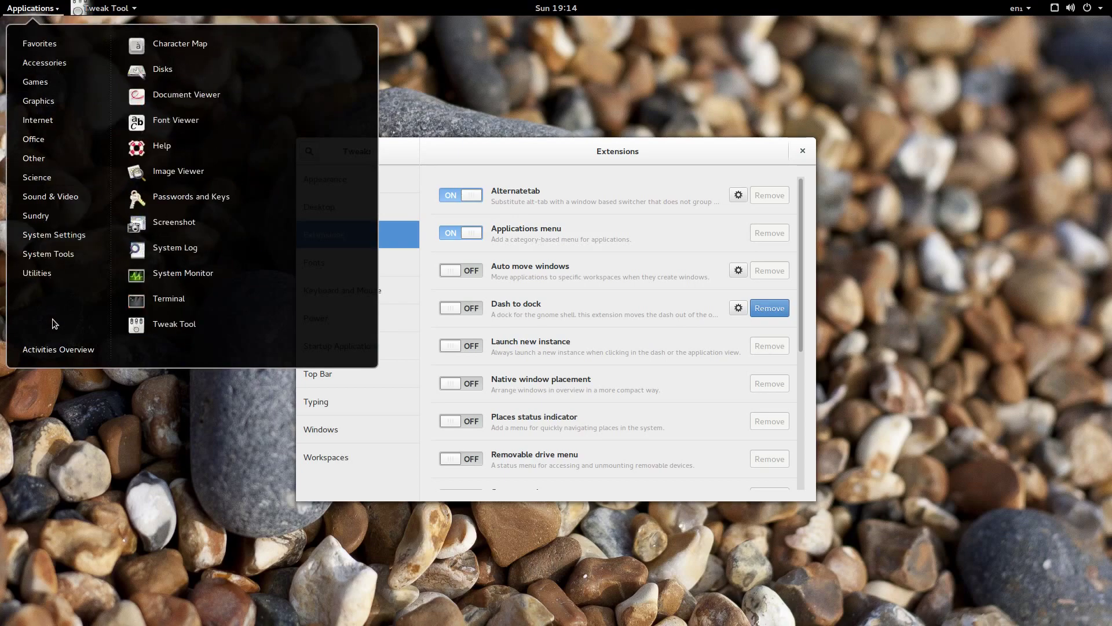
click(155, 432)
click(473, 233)
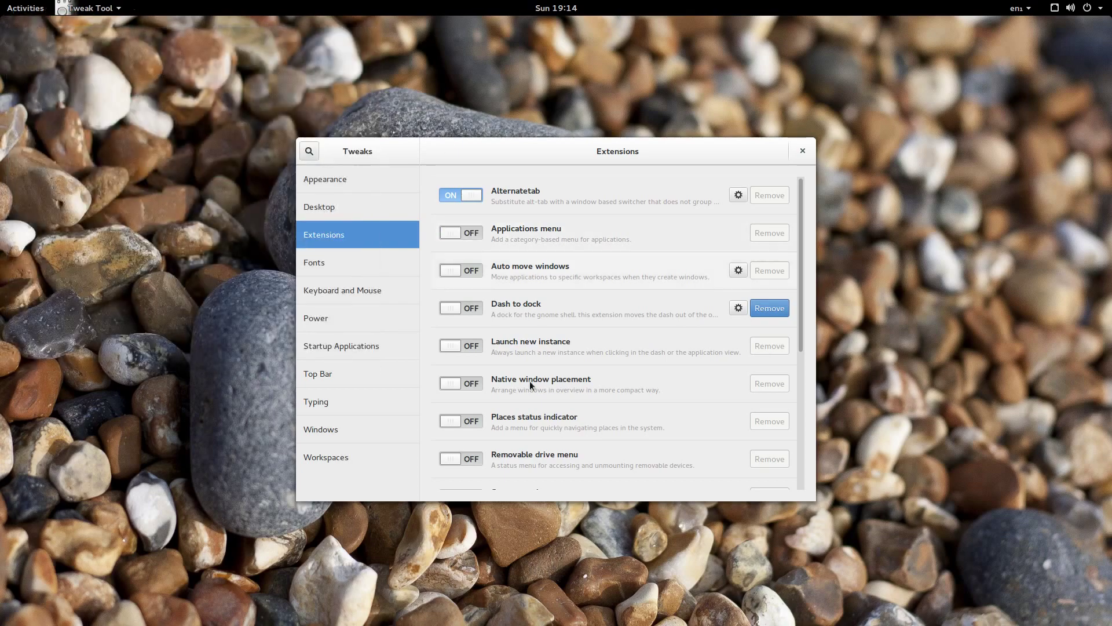
scroll(512, 319, down, 3)
scroll(506, 291, up, 1)
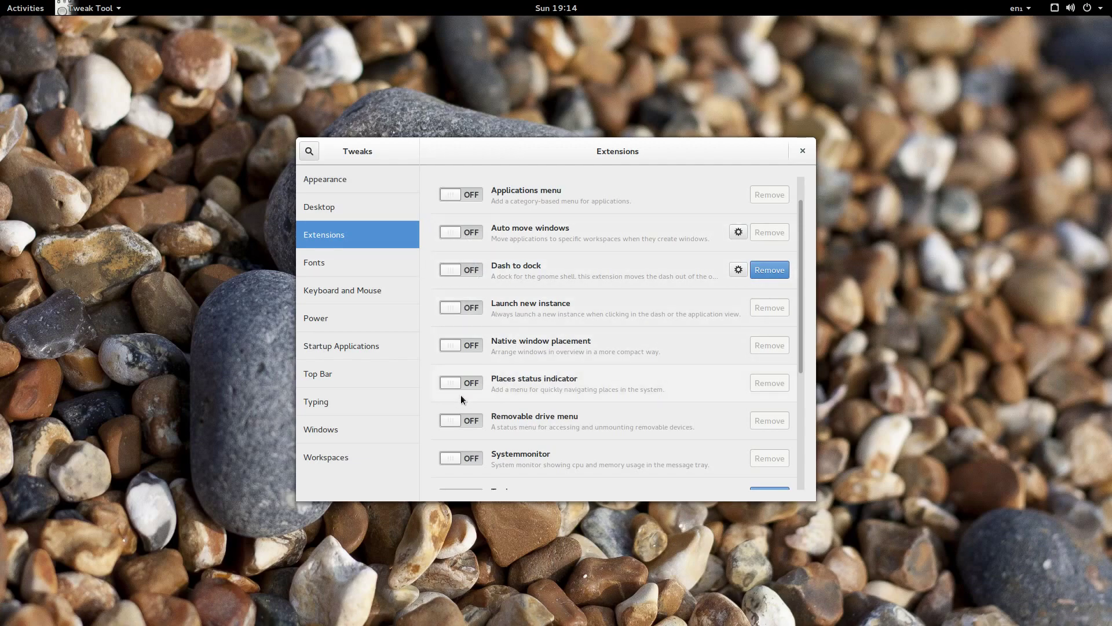
scroll(460, 399, down, 1)
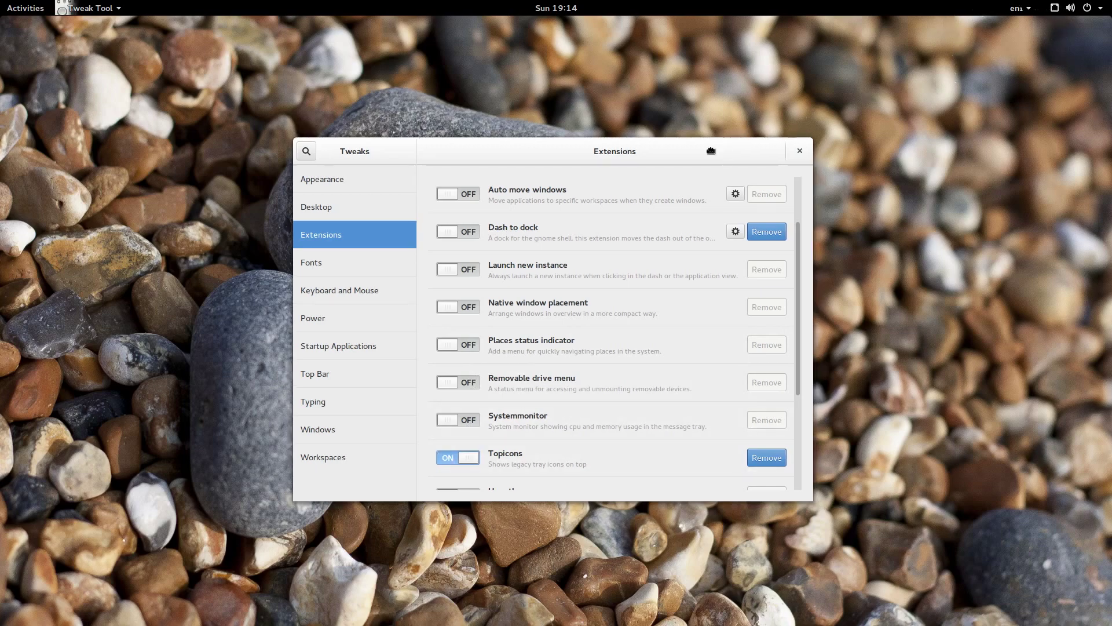
Turn on the Dash to dock extension in the Extensions list
drag(753, 149, 683, 99)
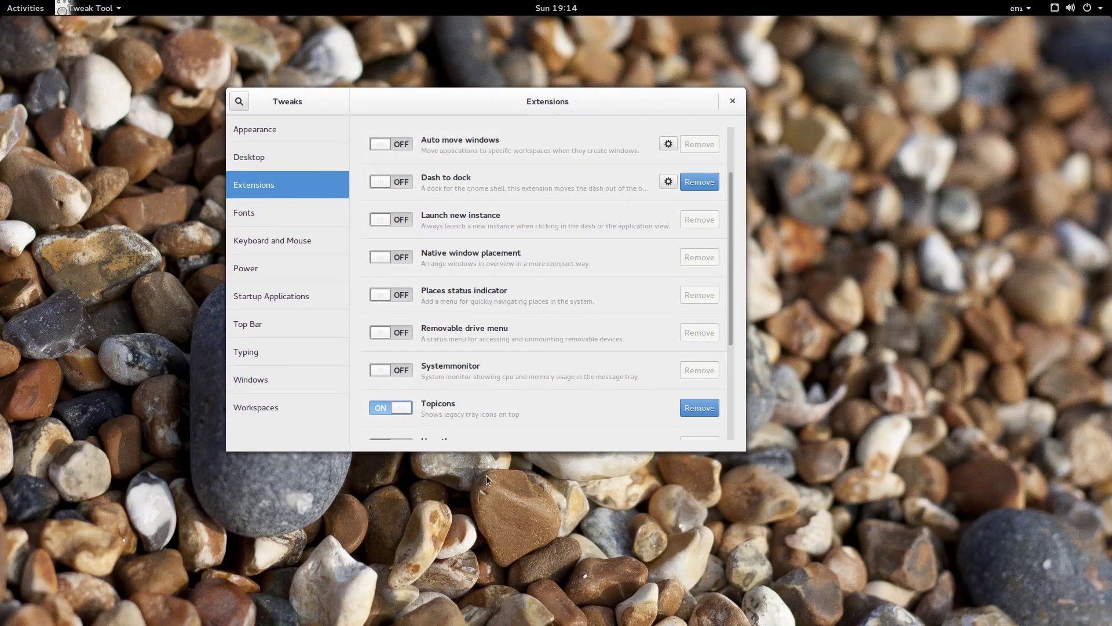
scroll(503, 384, down, 5)
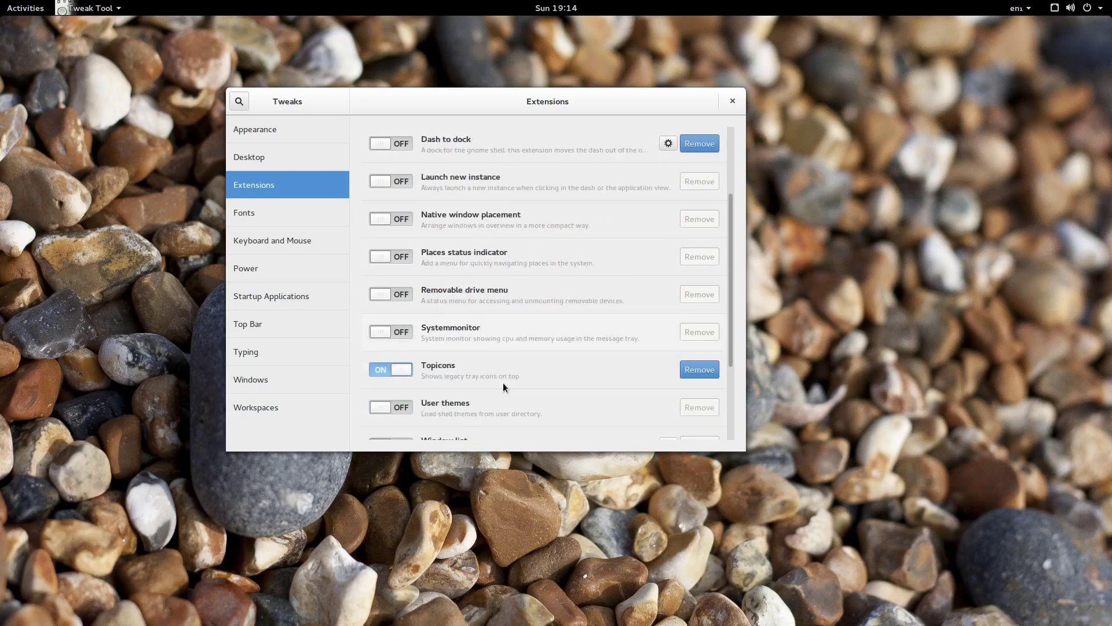
scroll(495, 398, up, 4)
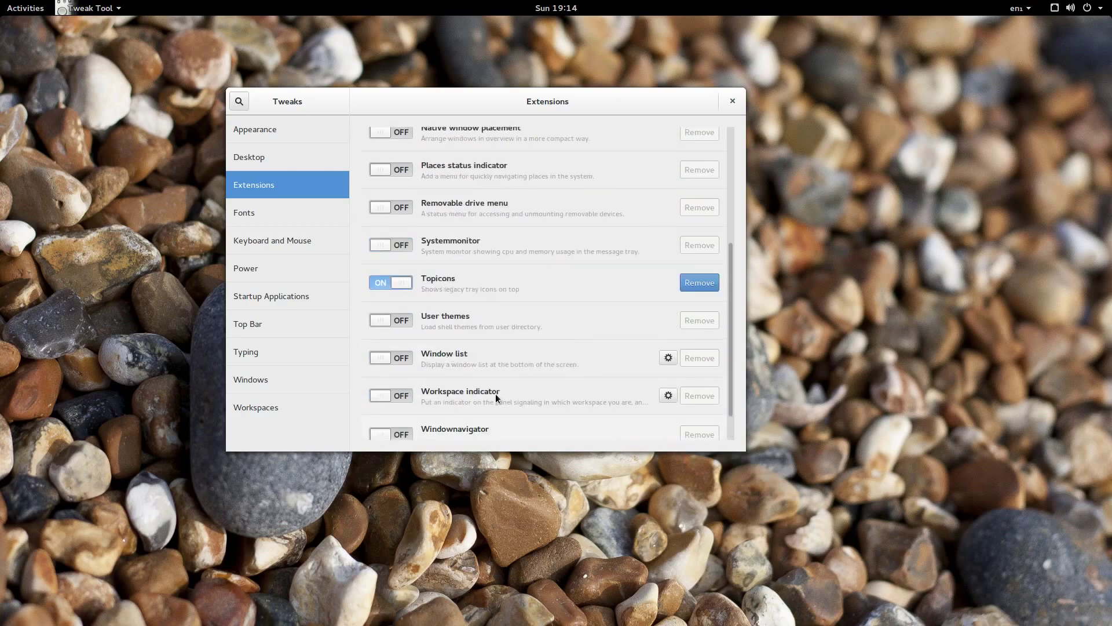
scroll(452, 255, up, 1)
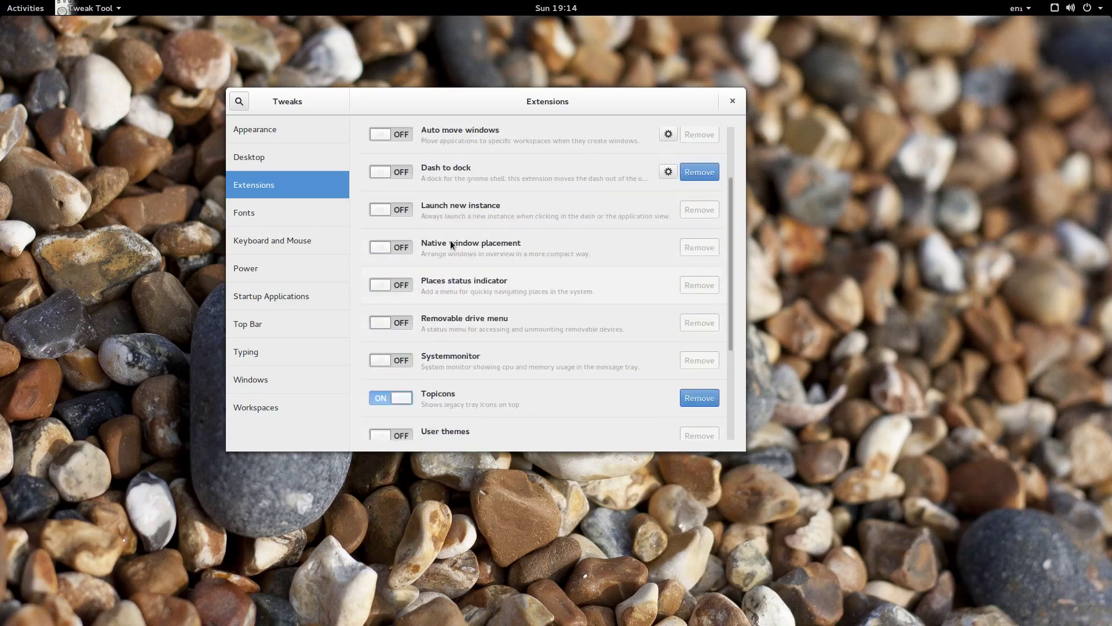
click(382, 173)
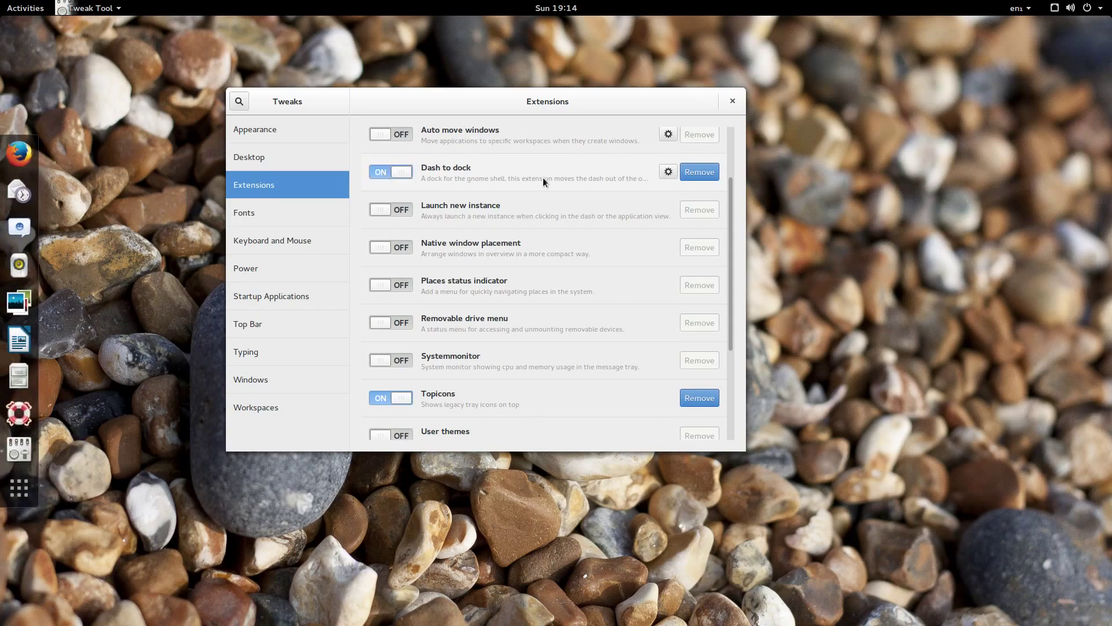
Drag the Tweaks window around the screen by its header bar
drag(670, 93, 818, 70)
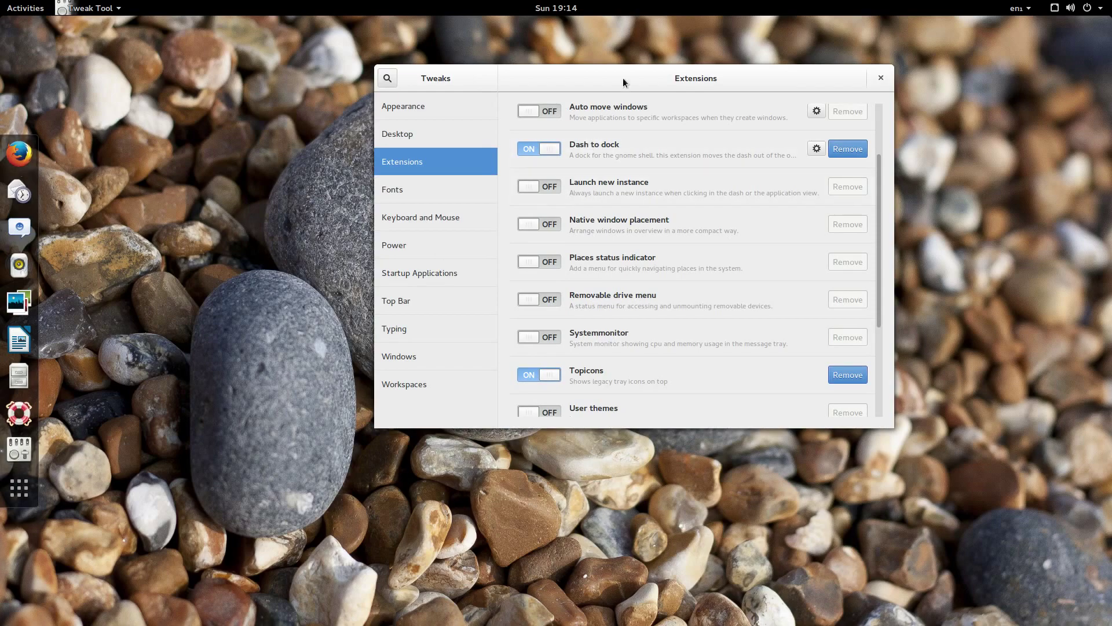
drag(700, 72, 557, 97)
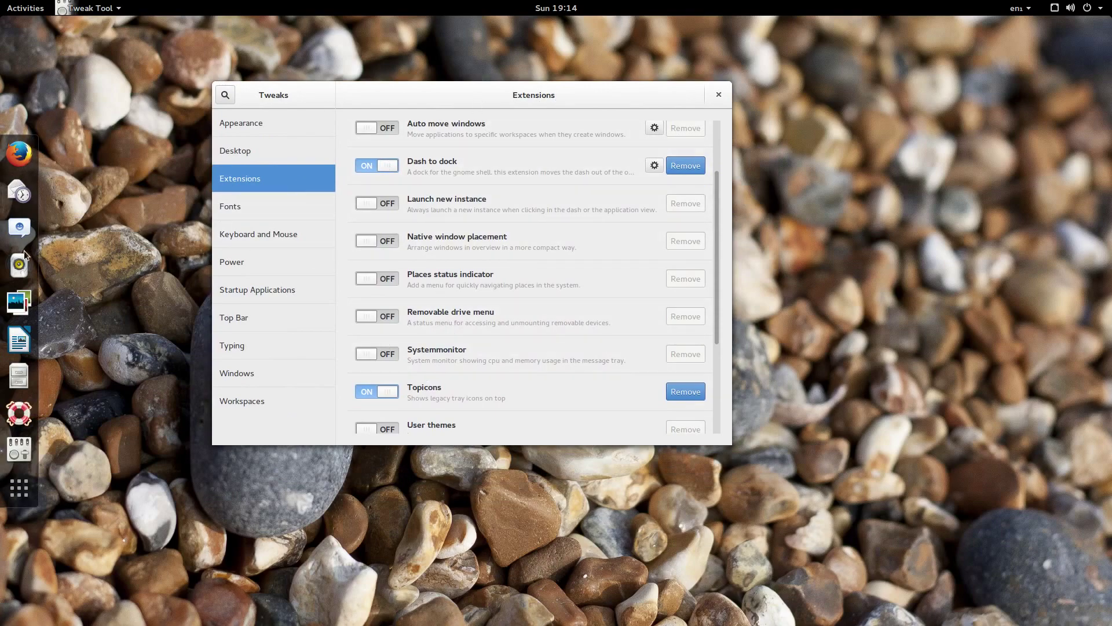
drag(434, 99, 482, 72)
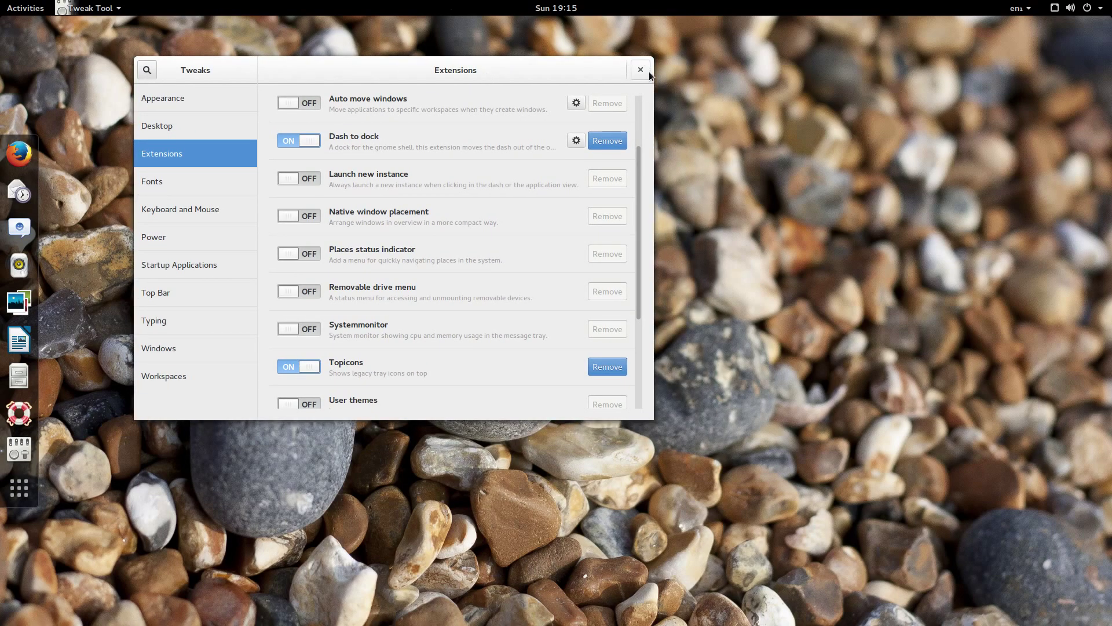
drag(627, 67, 729, 60)
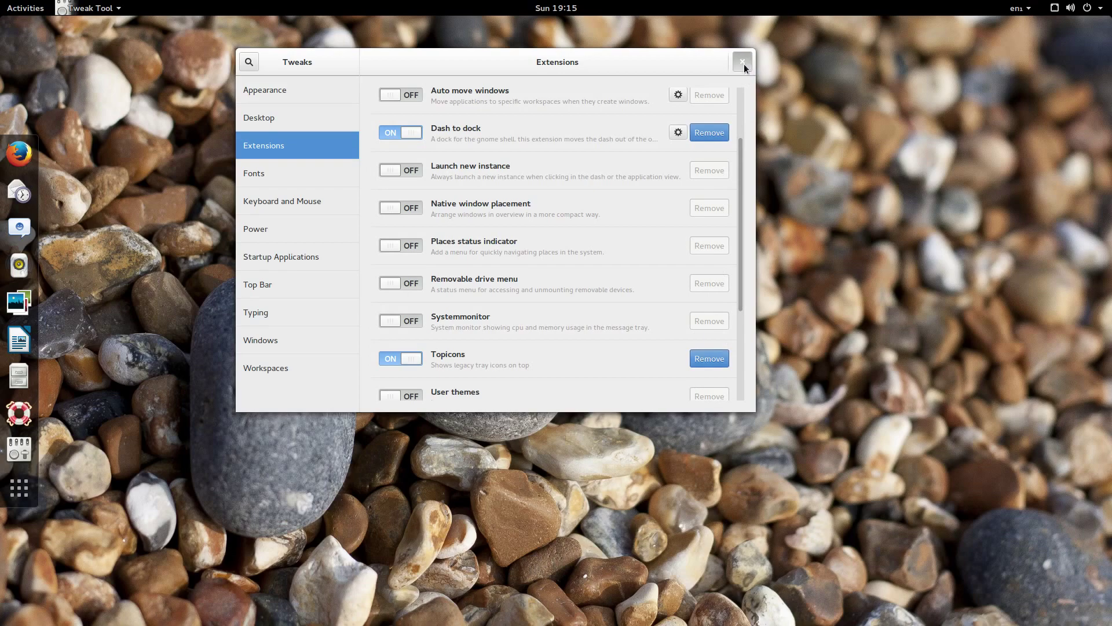
Close the GNOME Tweak Tool window to reveal the desktop with the new dock
click(744, 64)
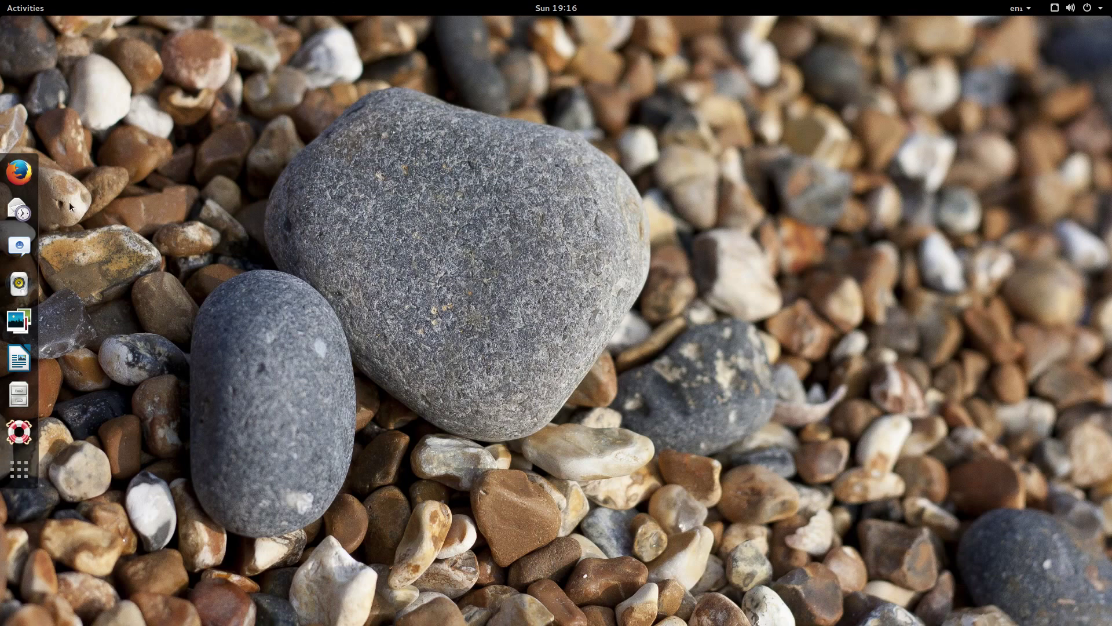
right_click(316, 103)
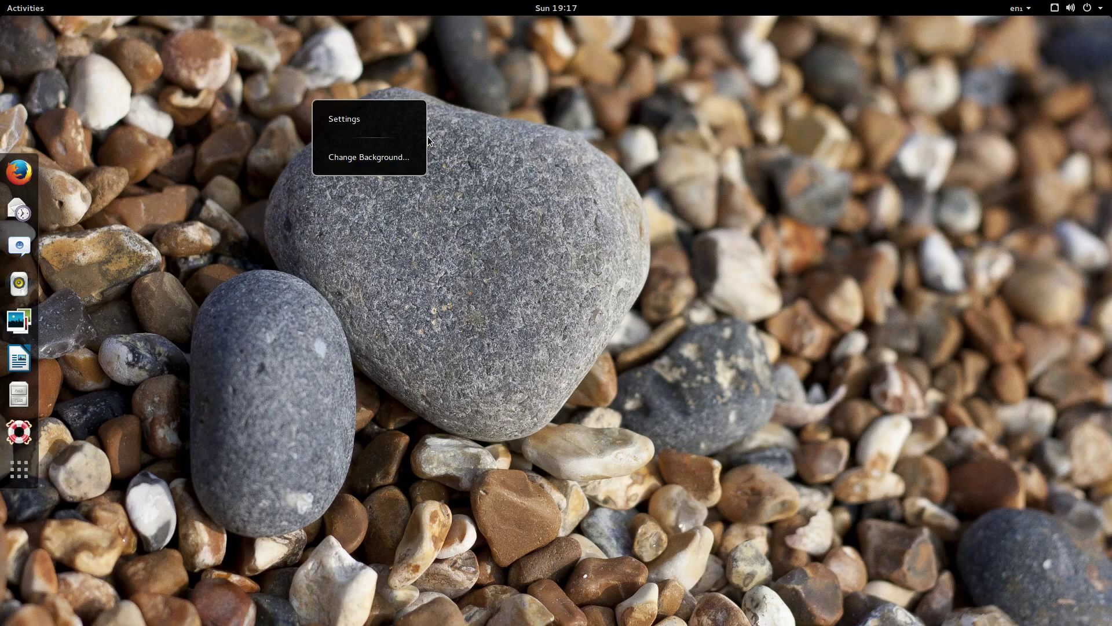
Launch Tweak Tool by searching 'tweak' in the Activities overview
click(259, 317)
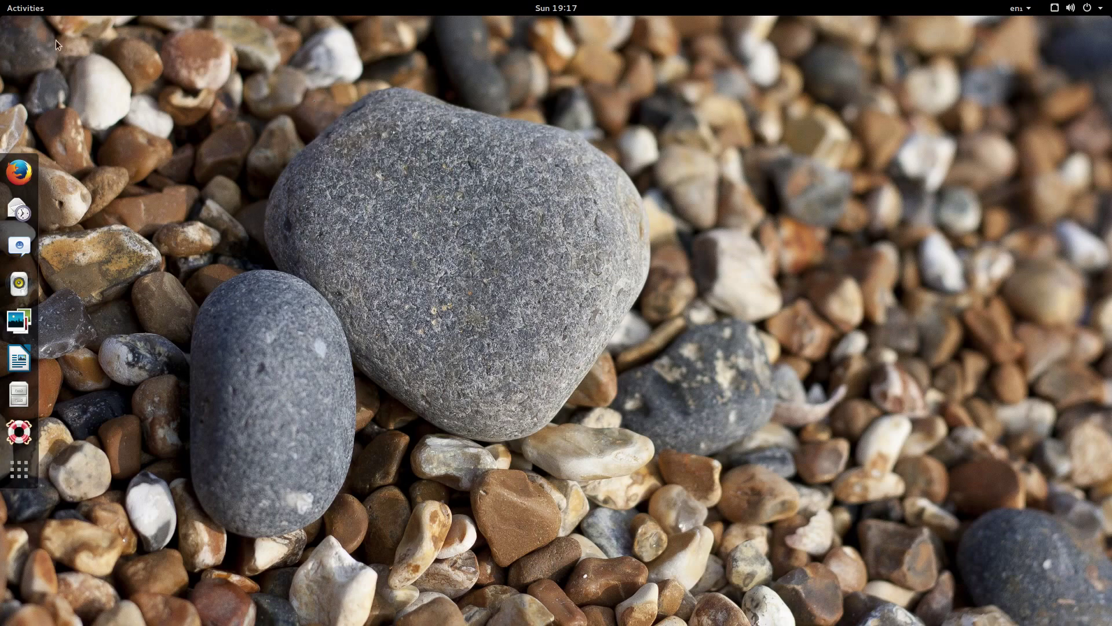
click(36, 10)
click(529, 42)
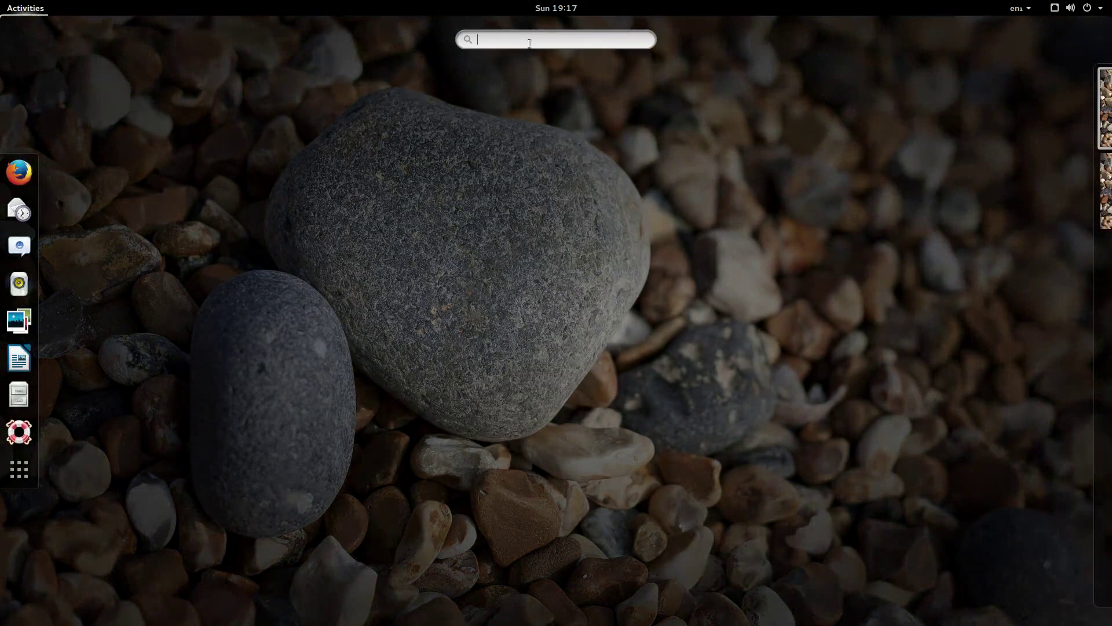
text(tweak)
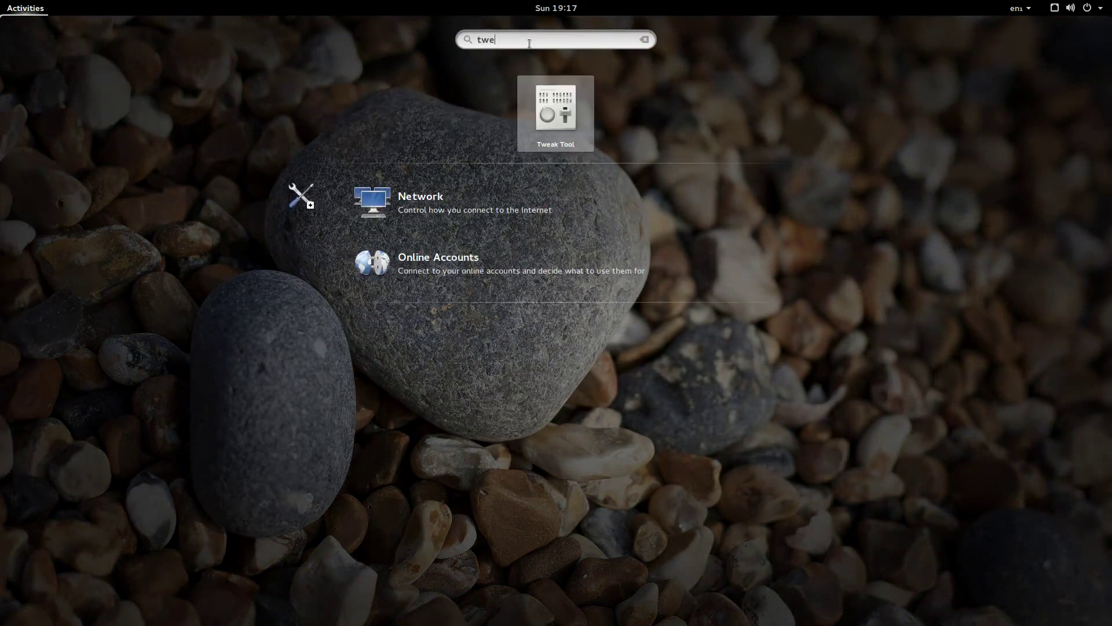
click(559, 116)
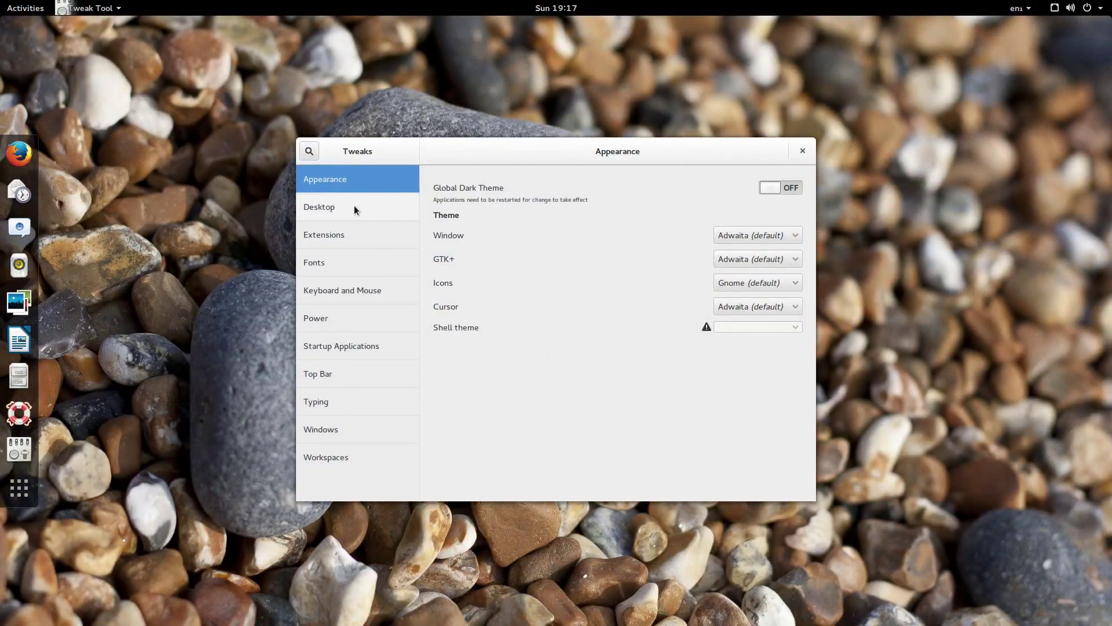
On the Appearance page, set both the Window and GTK+ themes to Numix
click(352, 237)
click(355, 184)
click(773, 234)
click(762, 274)
click(760, 235)
click(759, 298)
Try Numix as the icon theme, then revert Icons to Gnome (default)
click(758, 278)
click(757, 368)
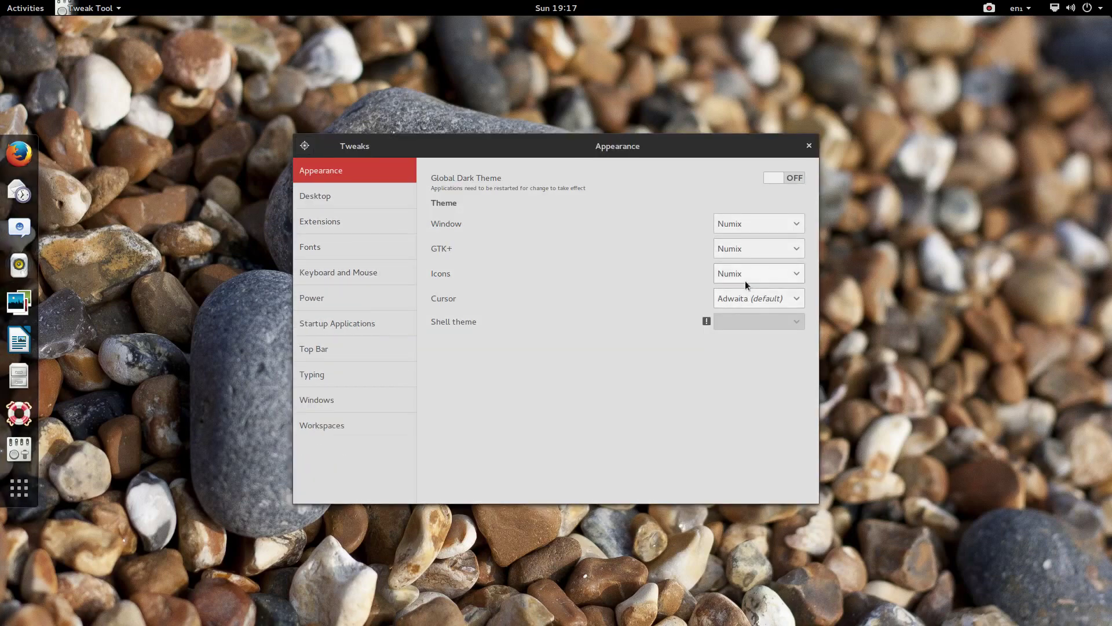
click(730, 271)
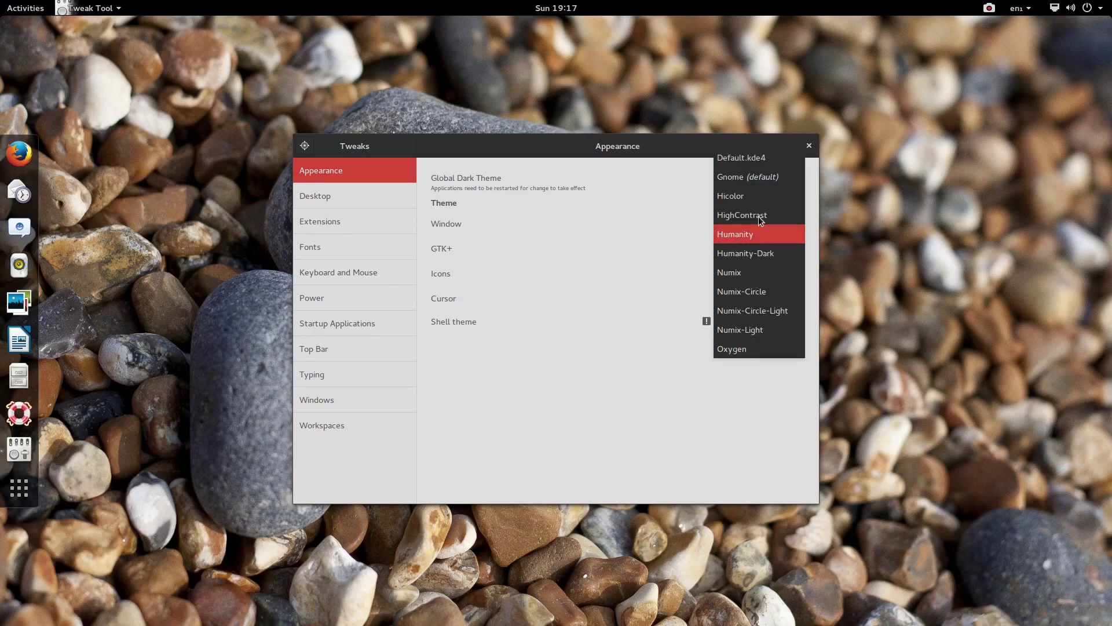
click(750, 180)
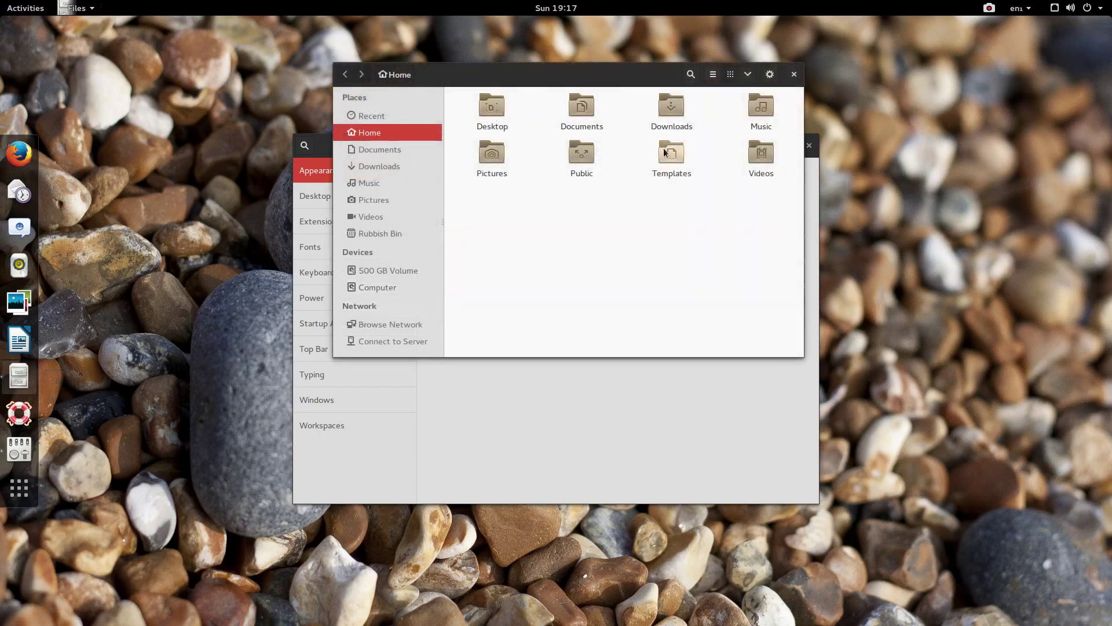
Set the Icons theme to Numix-Circle, then close the Tweaks window
click(505, 420)
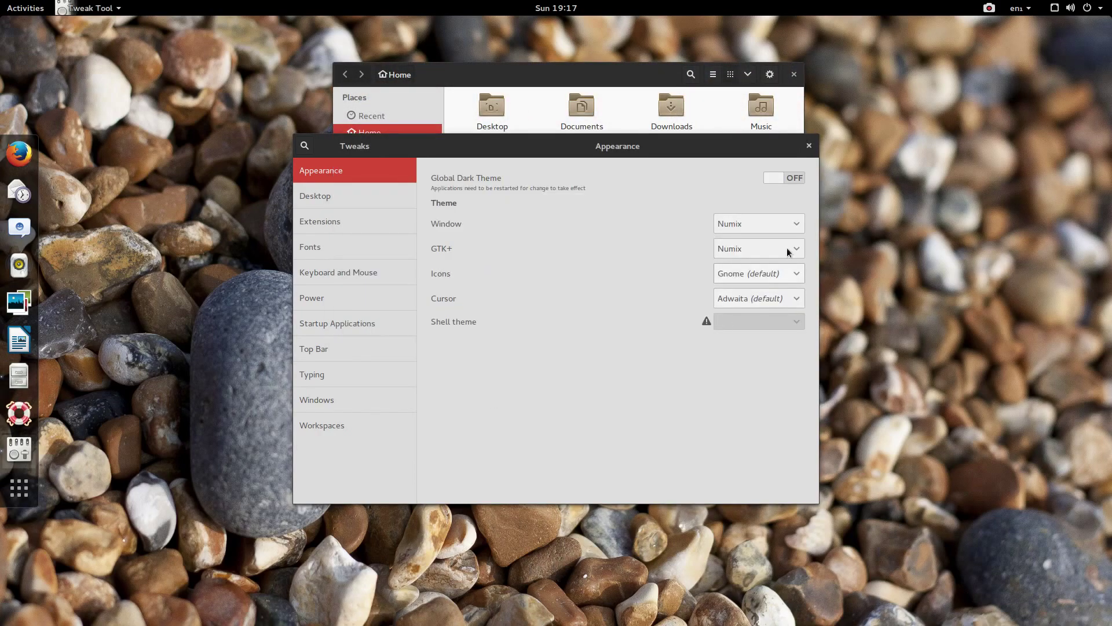
click(777, 274)
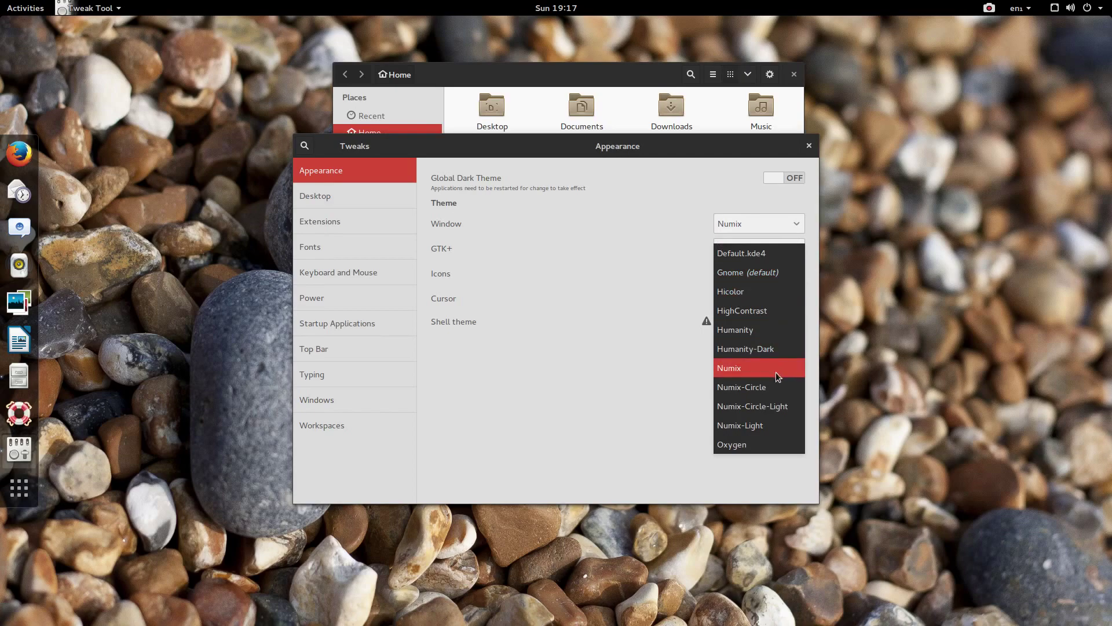
click(762, 388)
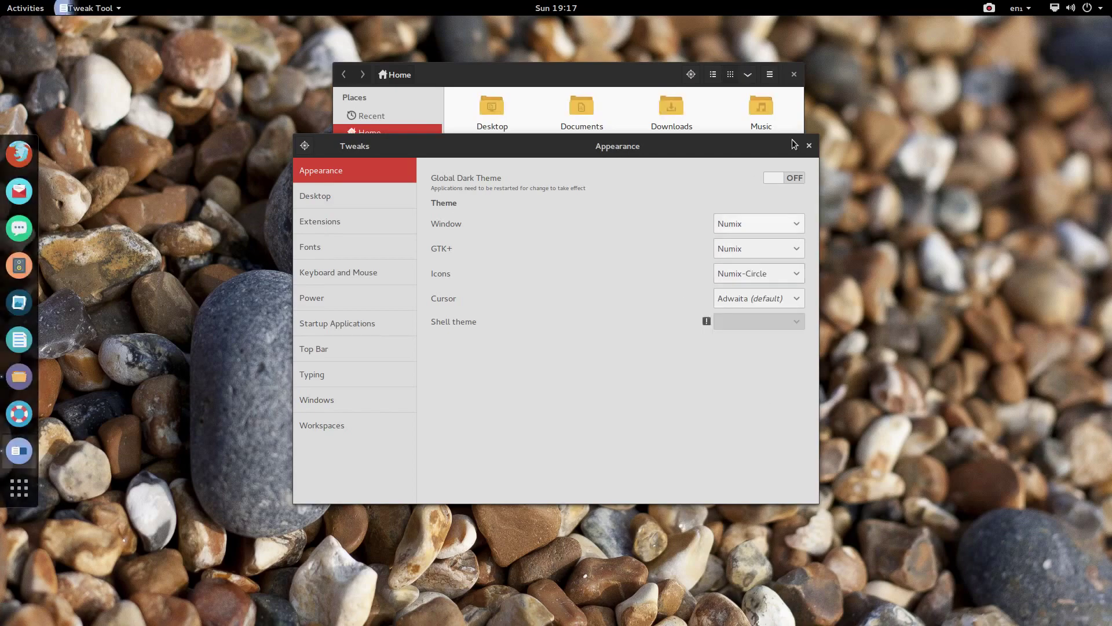
drag(650, 150, 658, 170)
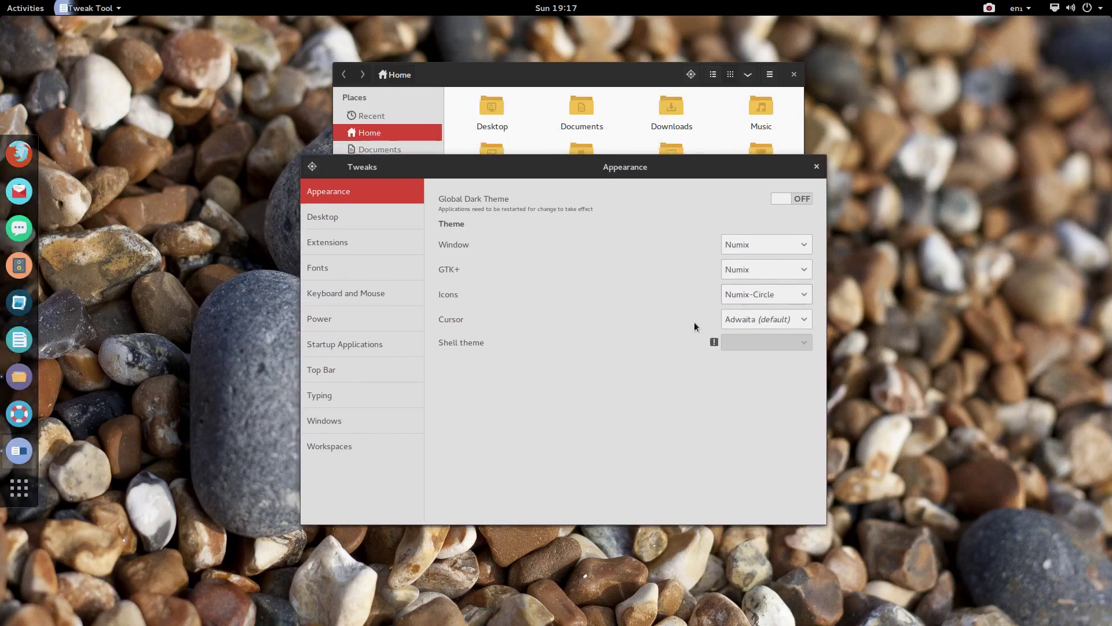
click(817, 167)
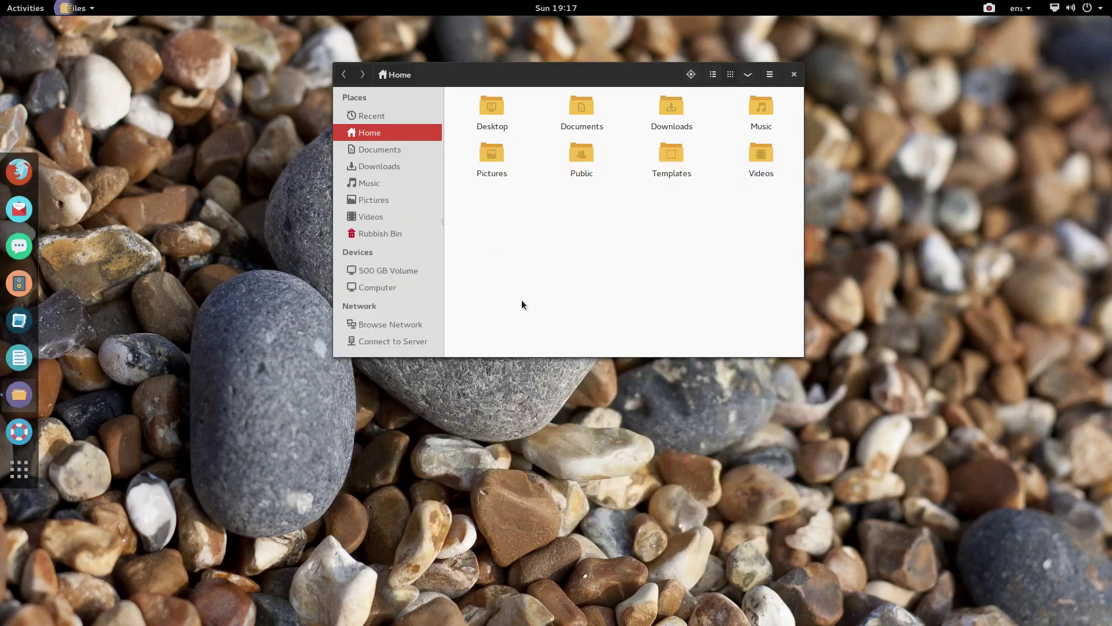
click(20, 470)
scroll(294, 394, down, 2)
scroll(402, 346, up, 2)
click(10, 11)
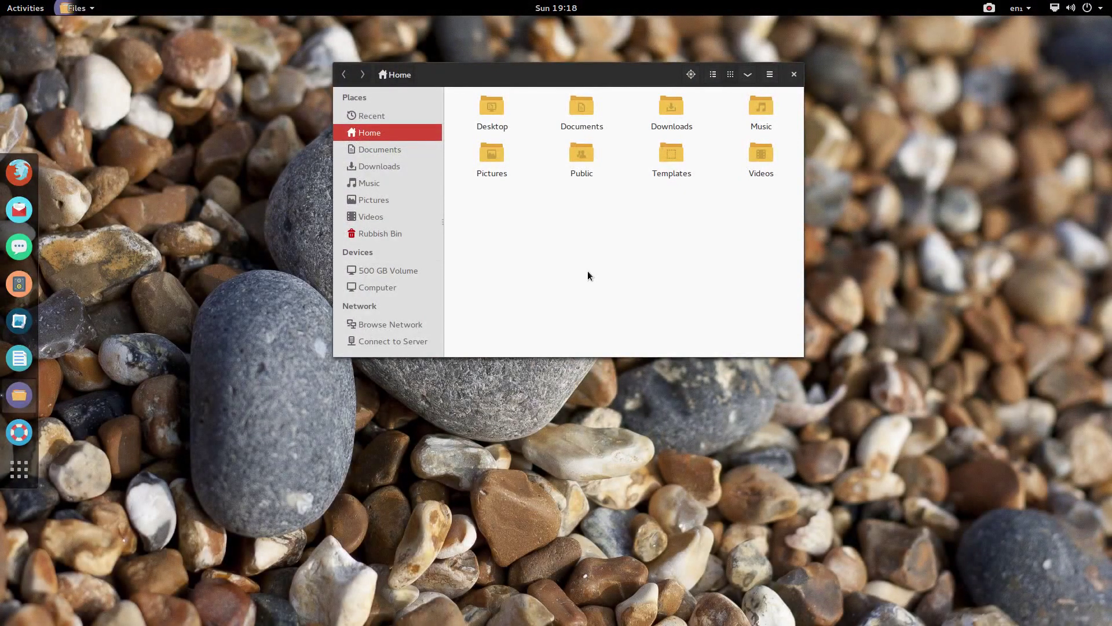